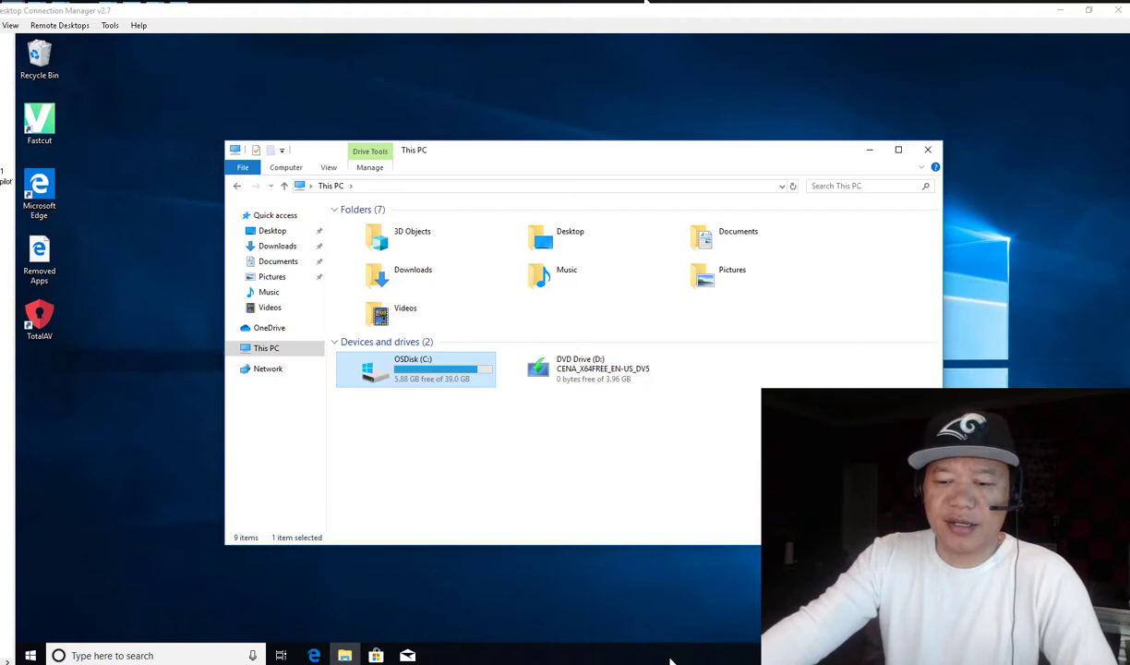
Step: Search %temp% from the Start menu to open the user's Temp folder with 49 files
left_click(705, 637)
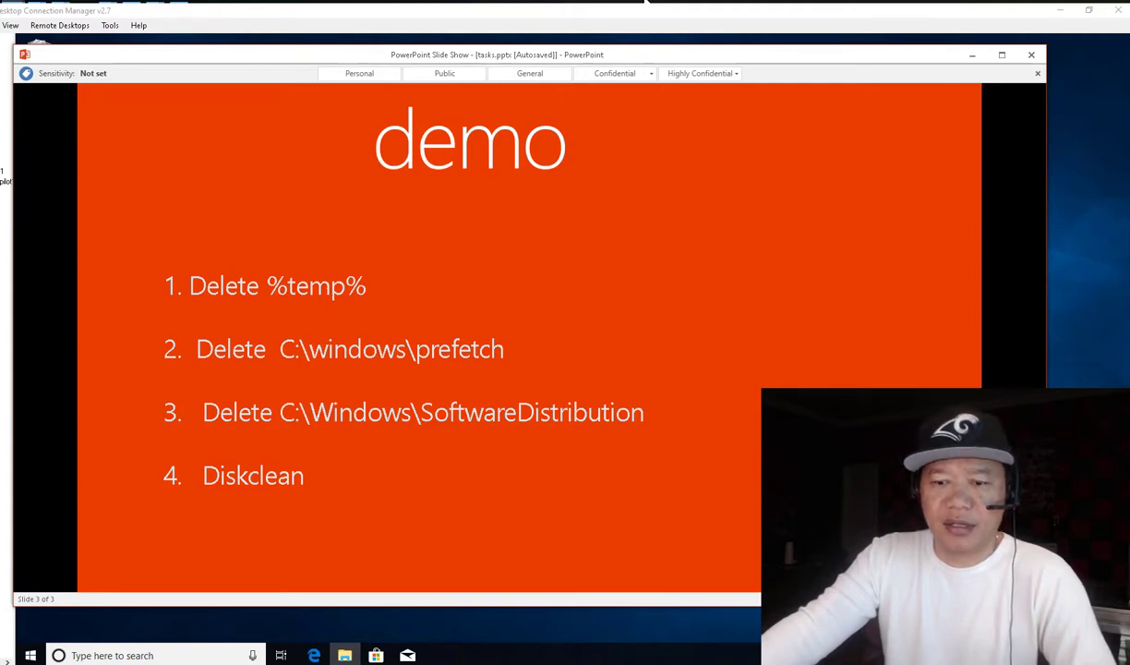
mouse_move(344, 654)
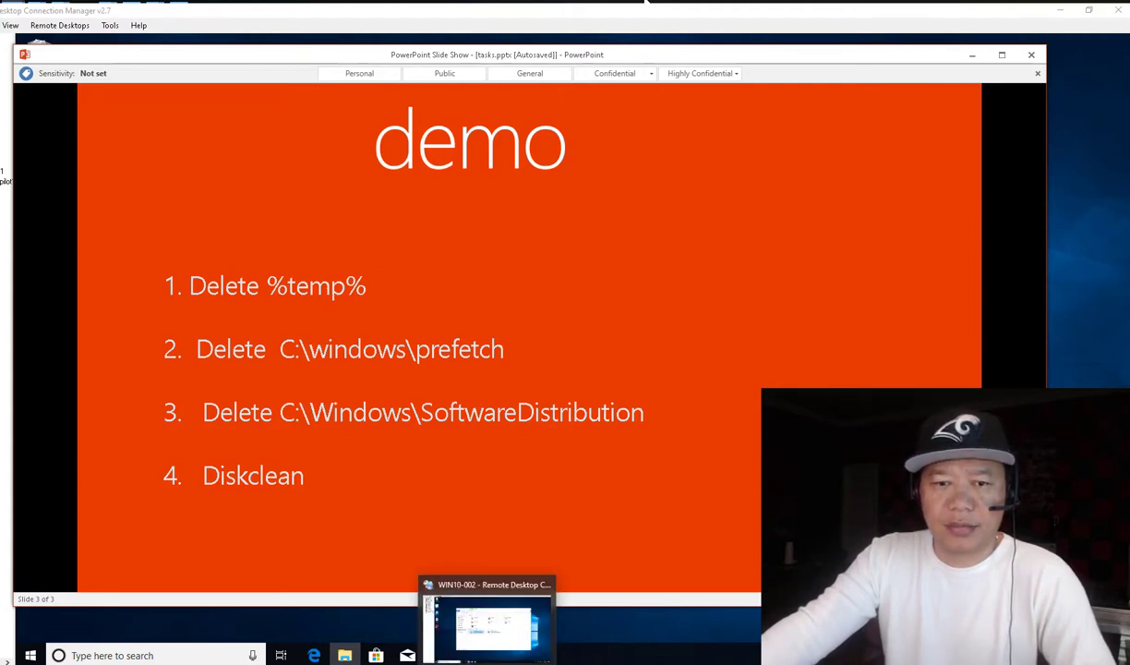
left_click(471, 591)
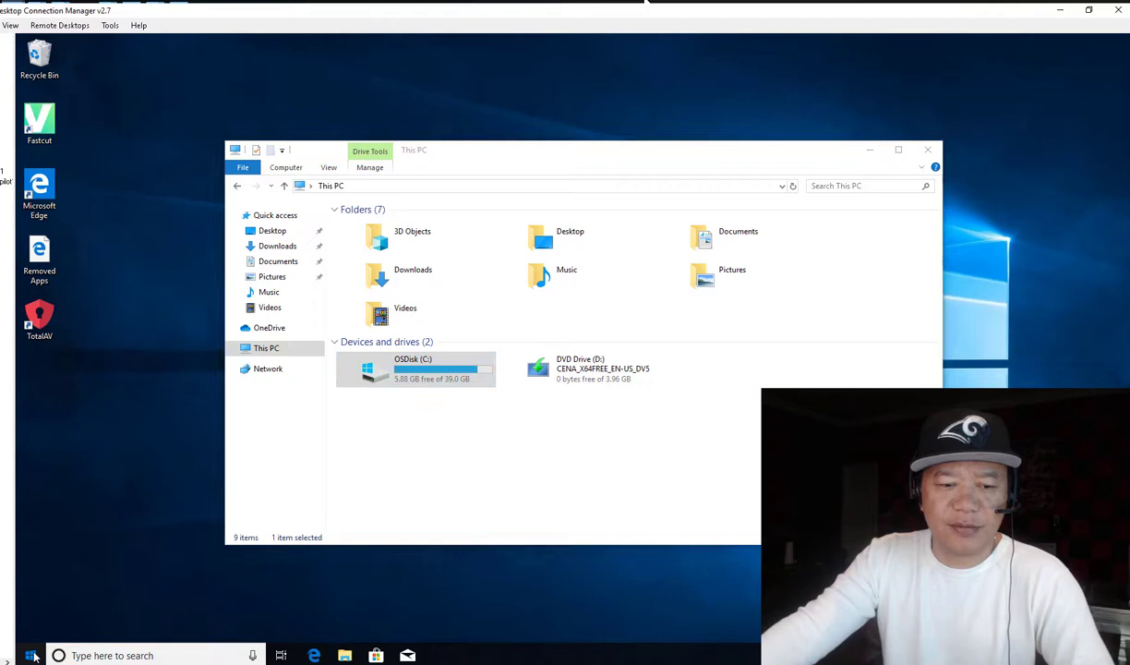
left_click(32, 656)
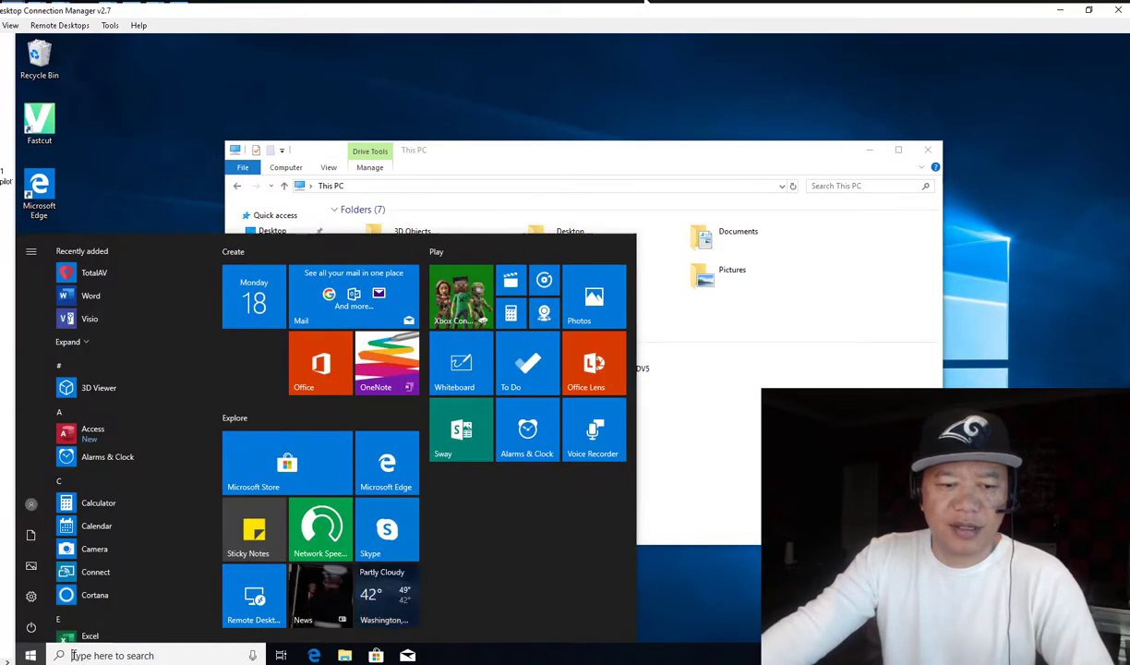
right_click(33, 656)
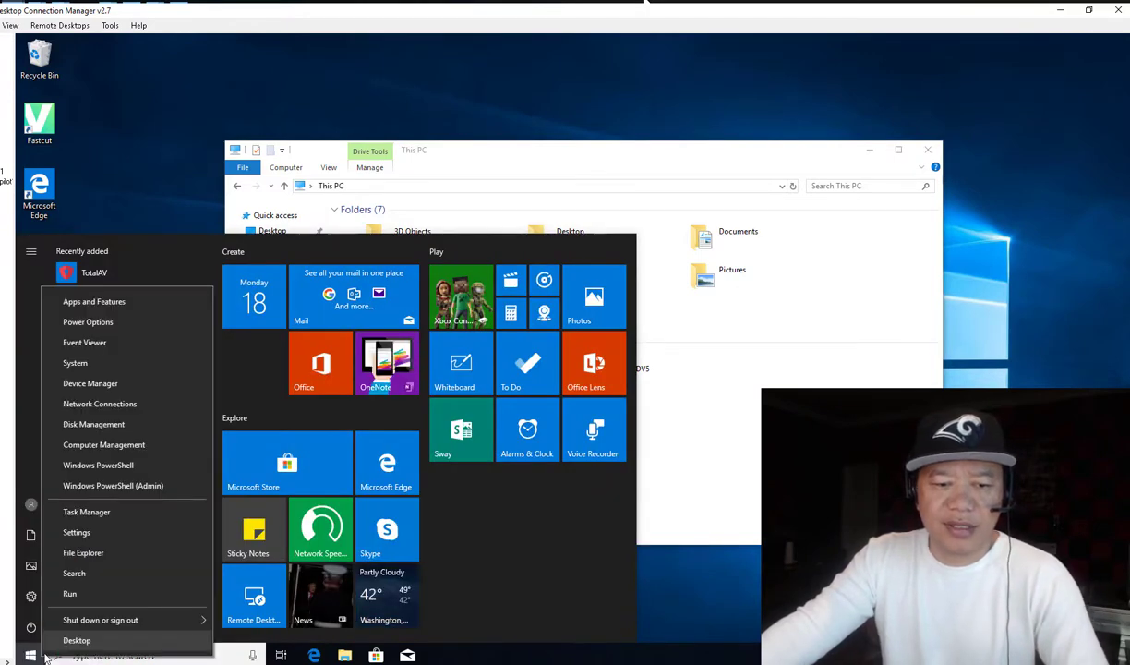
key("Escape")
key("Escape")
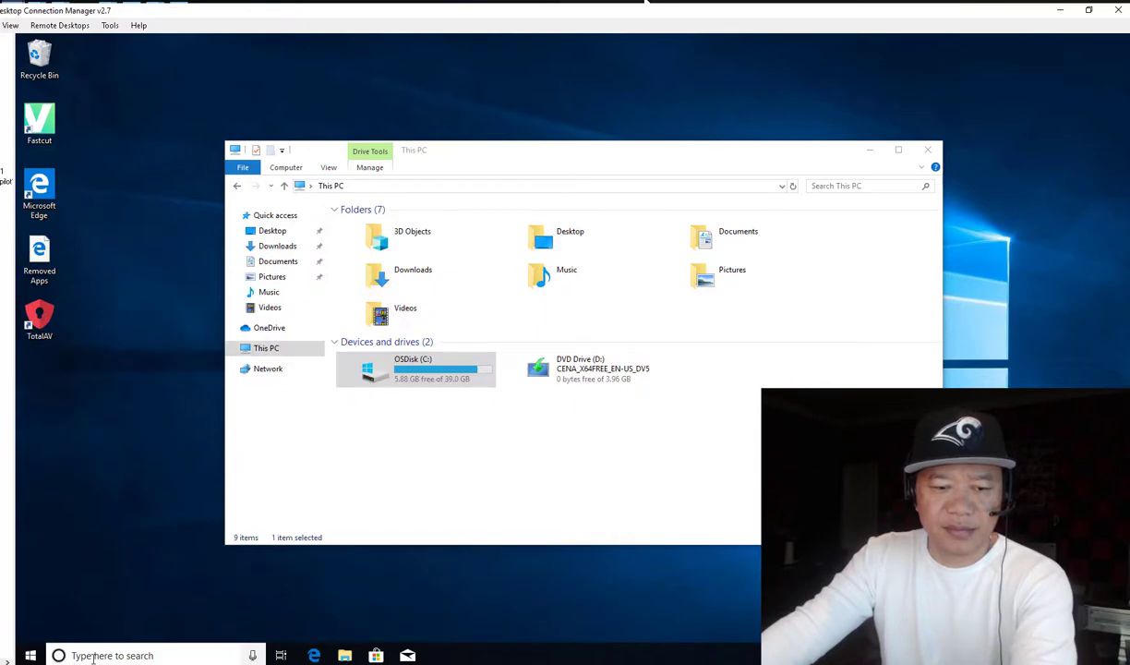
left_click(92, 655)
type("%")
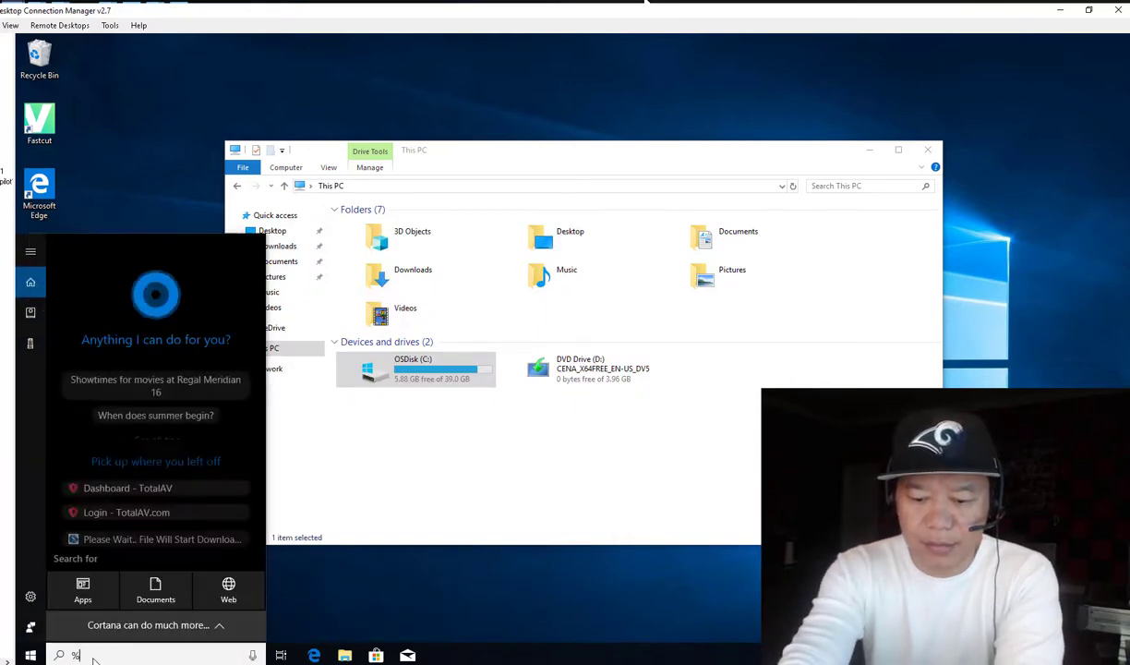
type("tem")
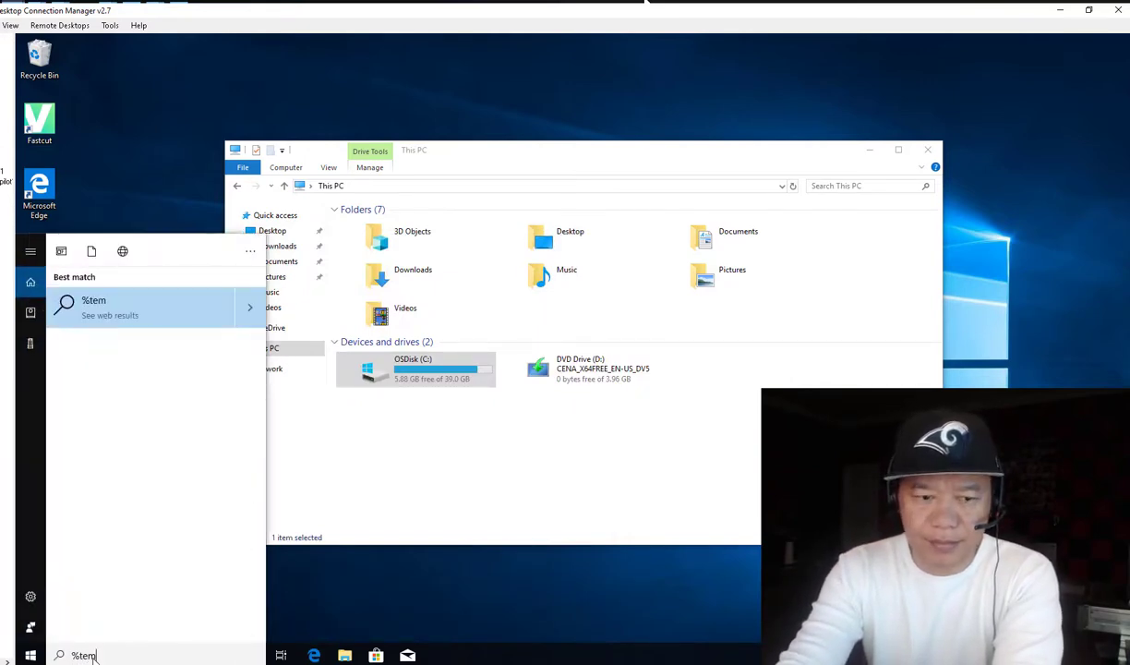
type("p%")
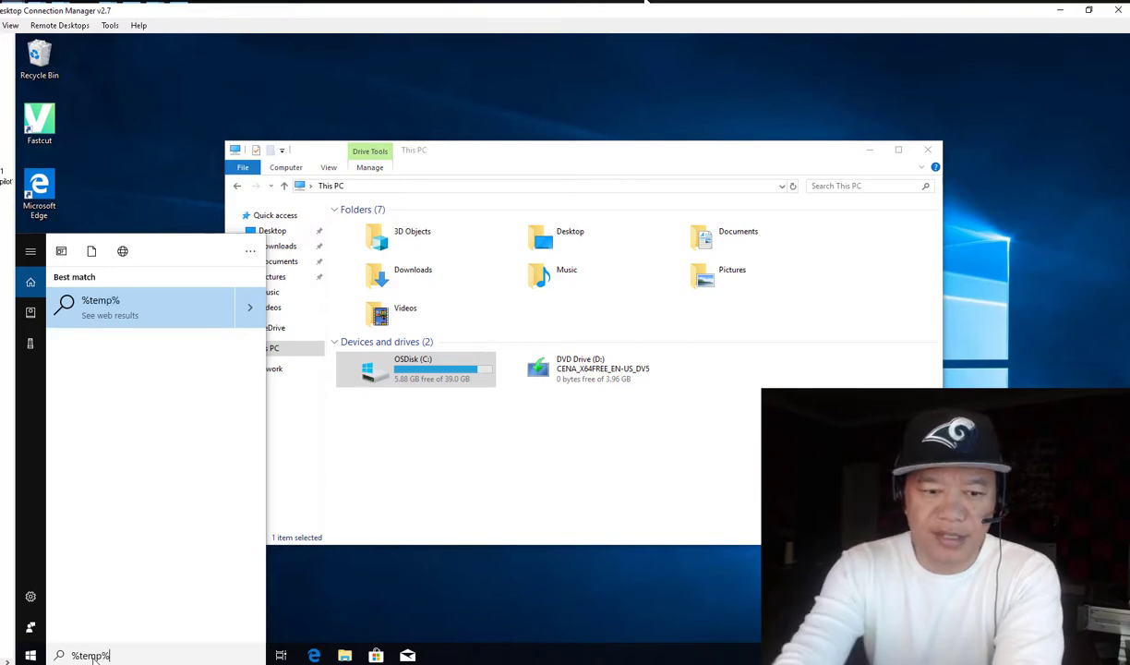
key("Return")
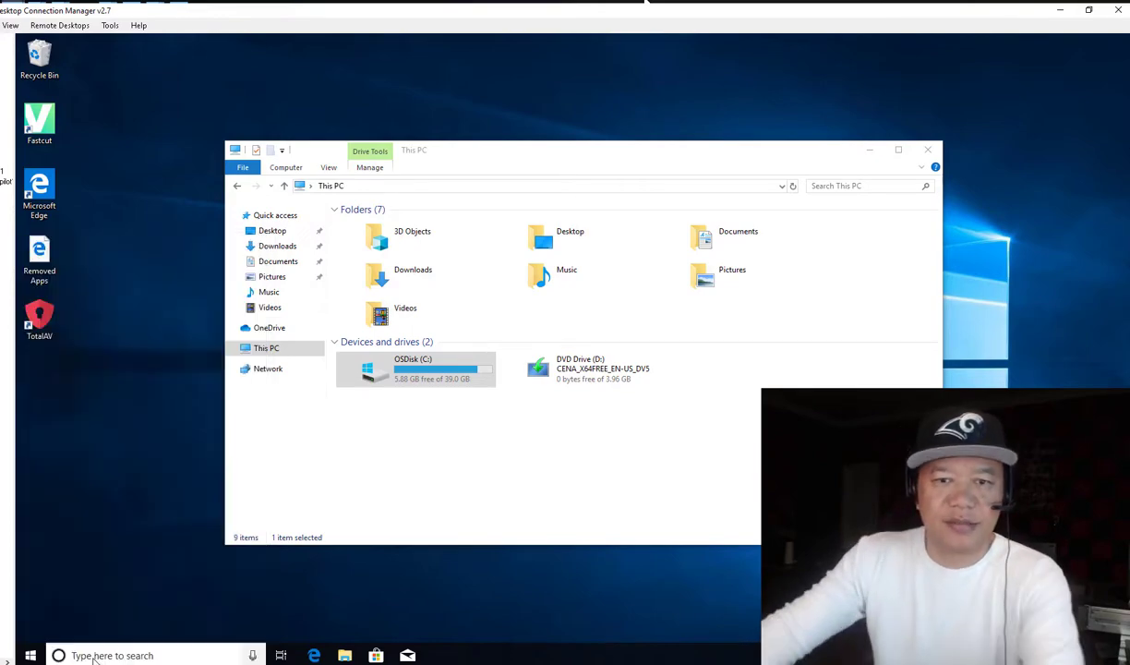
Step: Delete all 49 Temp items, skipping the in-use file so three items remain
scroll(471, 351, "down", 6)
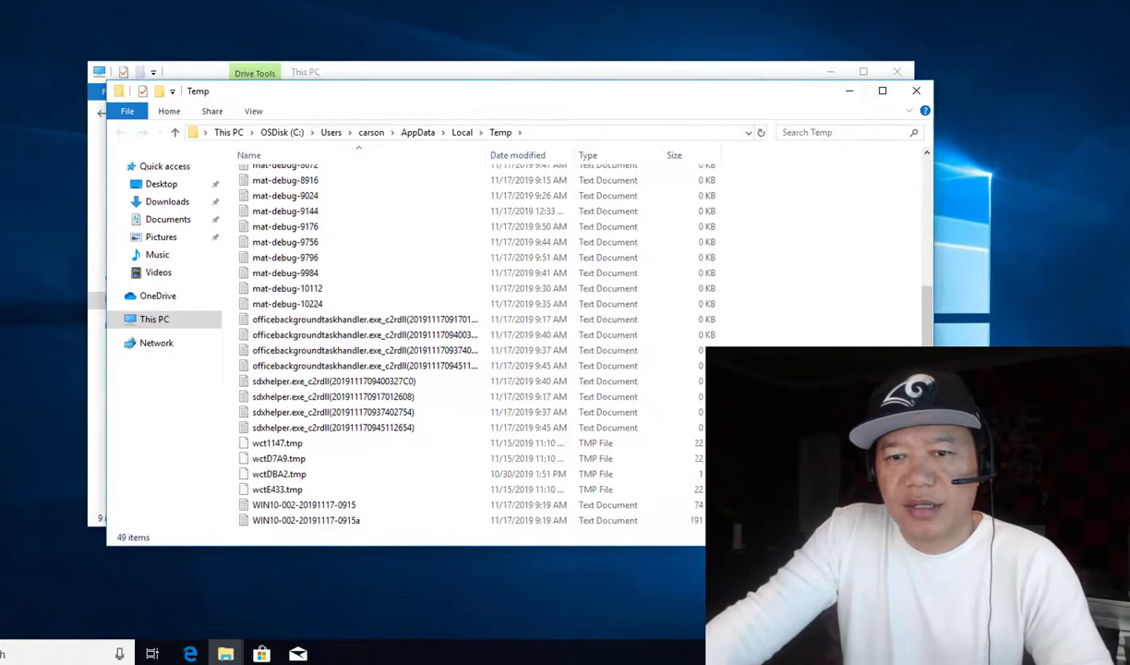
scroll(863, 304, "up", 9)
scroll(868, 297, "down", 8)
scroll(868, 297, "down", 1)
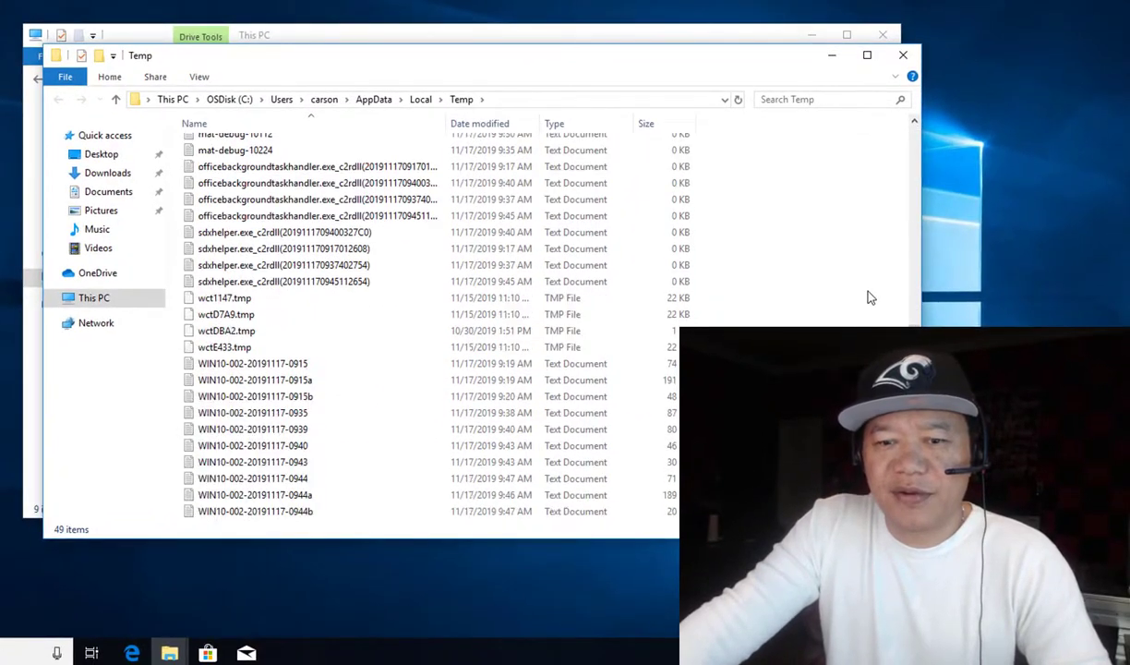
scroll(868, 297, "up", 5)
scroll(868, 298, "up", 4)
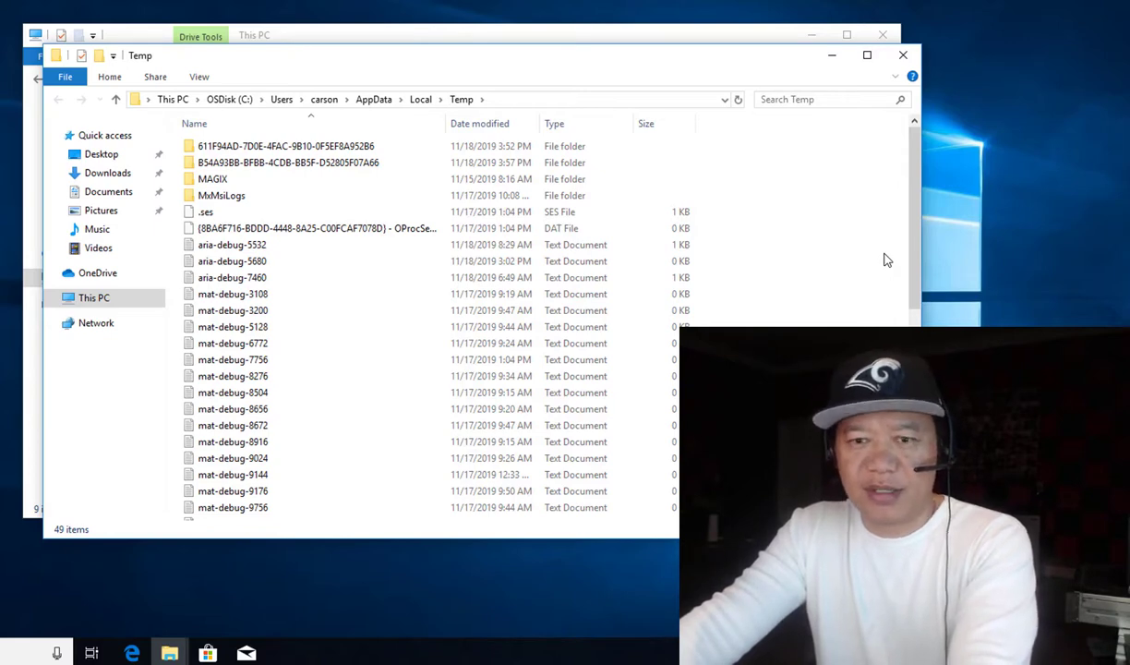
left_click(334, 344)
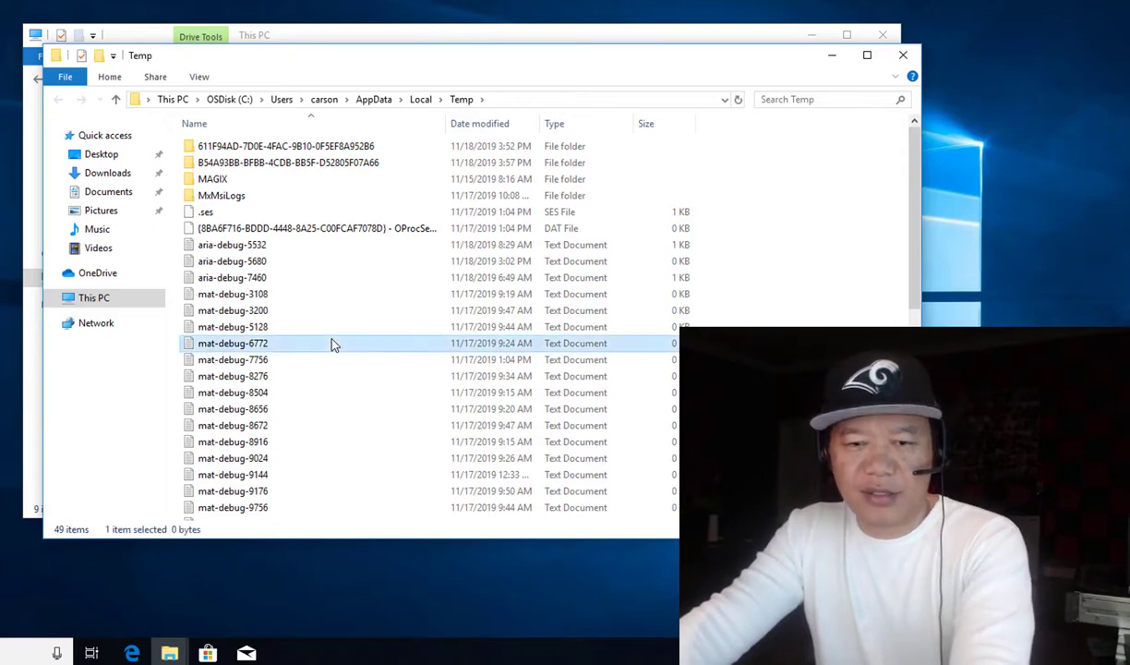
key("ctrl+a")
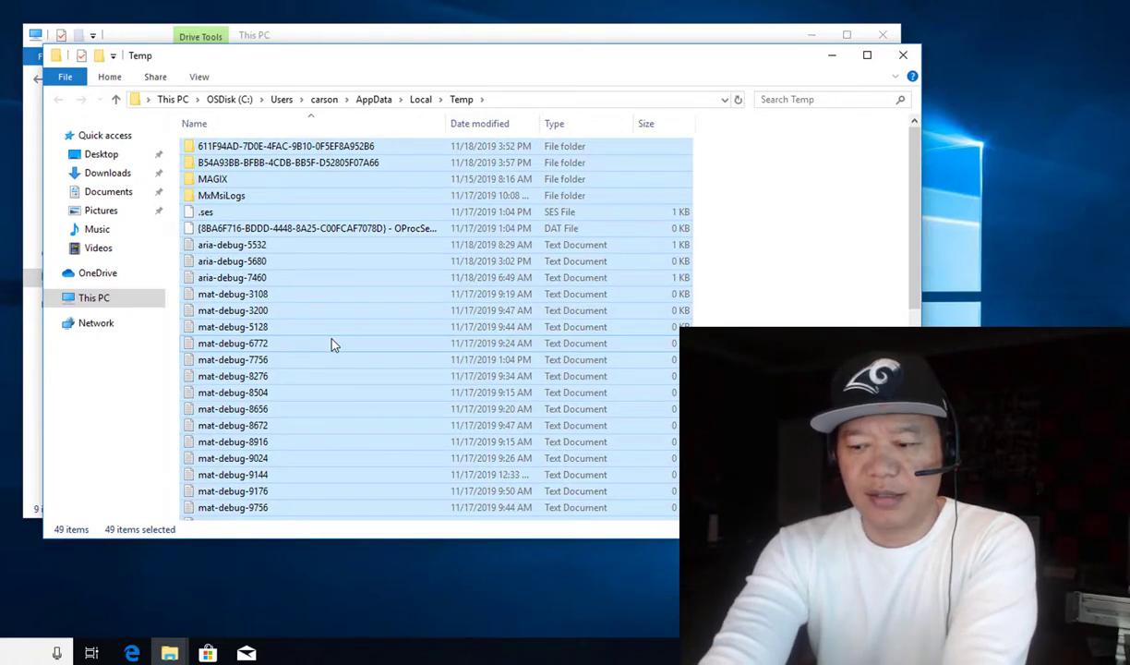
key("Delete")
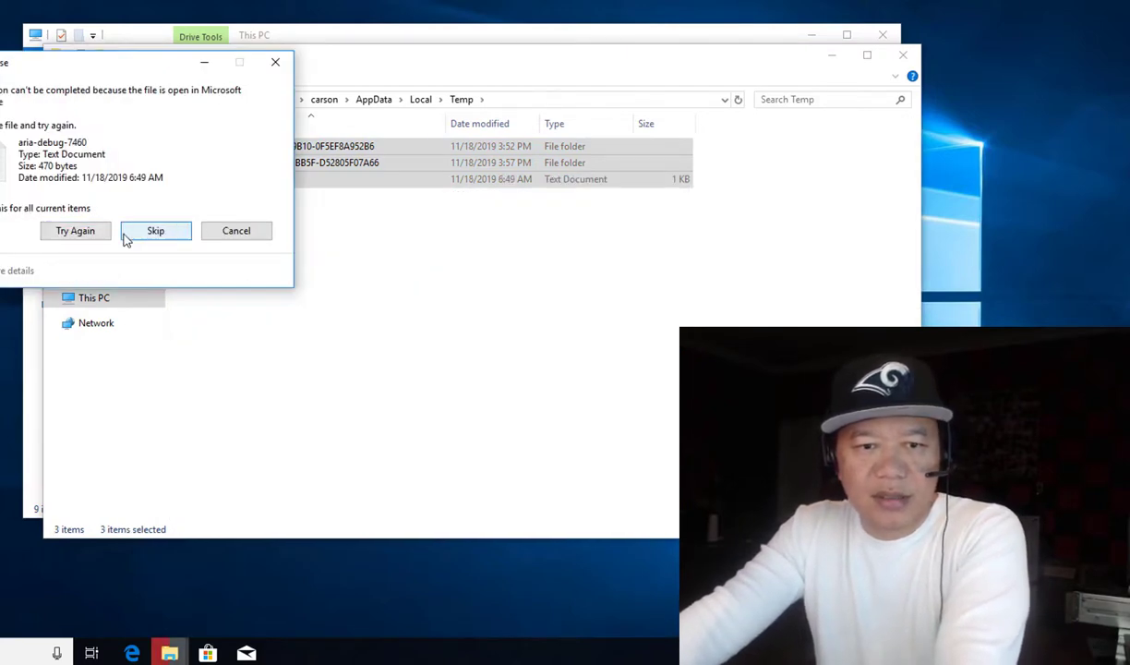
left_click(155, 231)
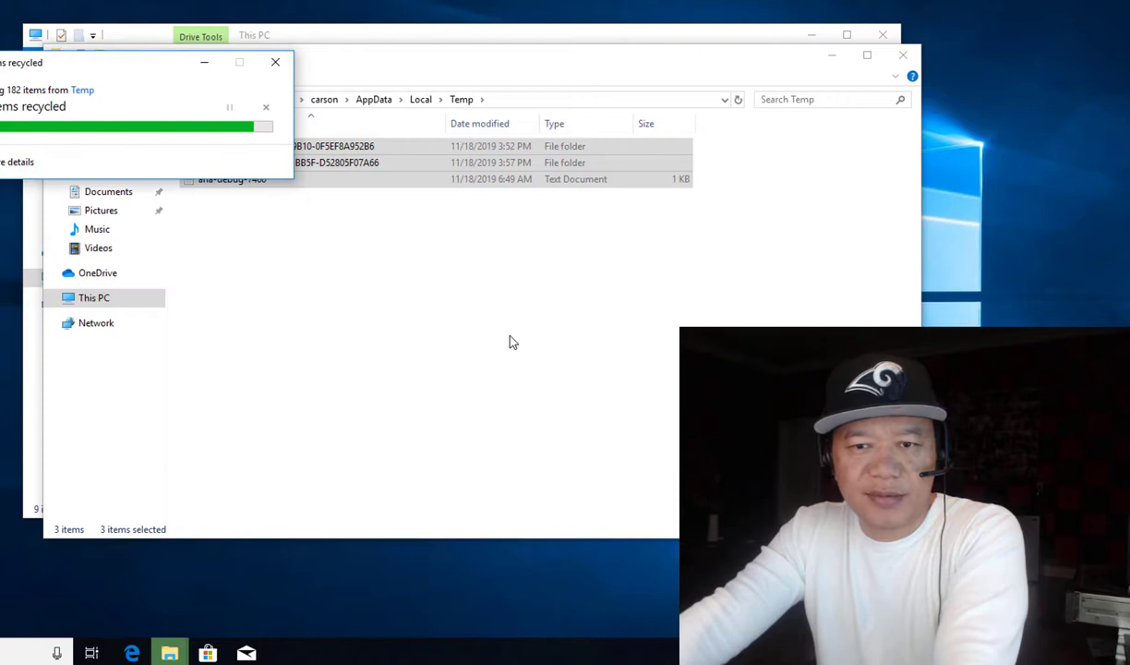
left_click(580, 377)
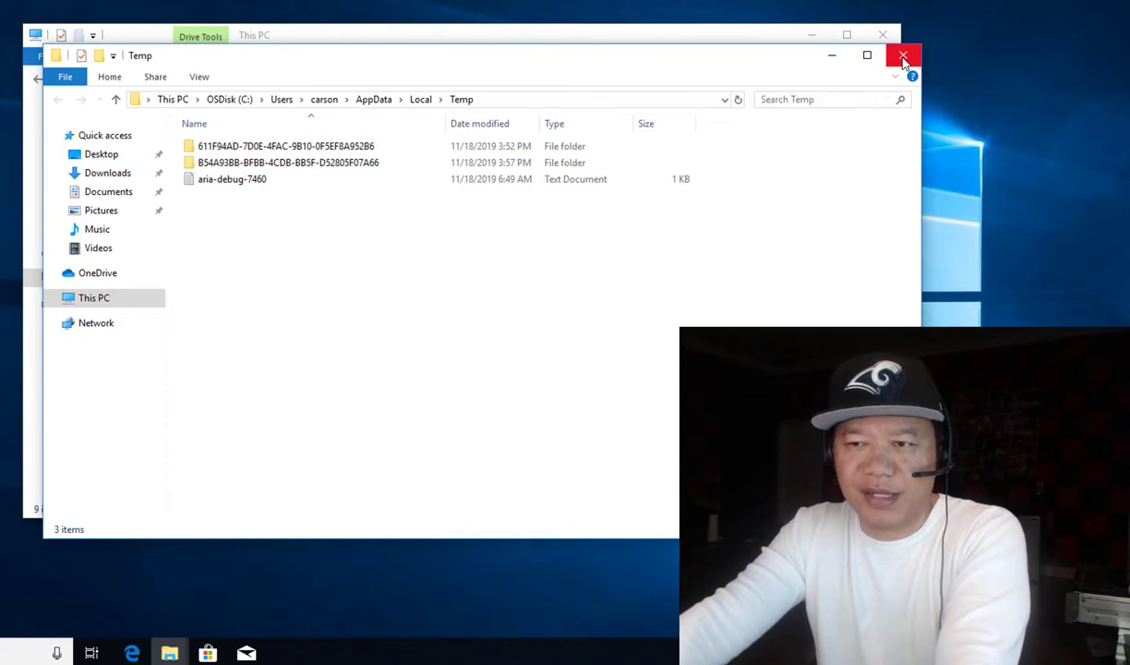
Step: Close Temp and navigate to the C:\Windows\prefetch folder
left_click(903, 58)
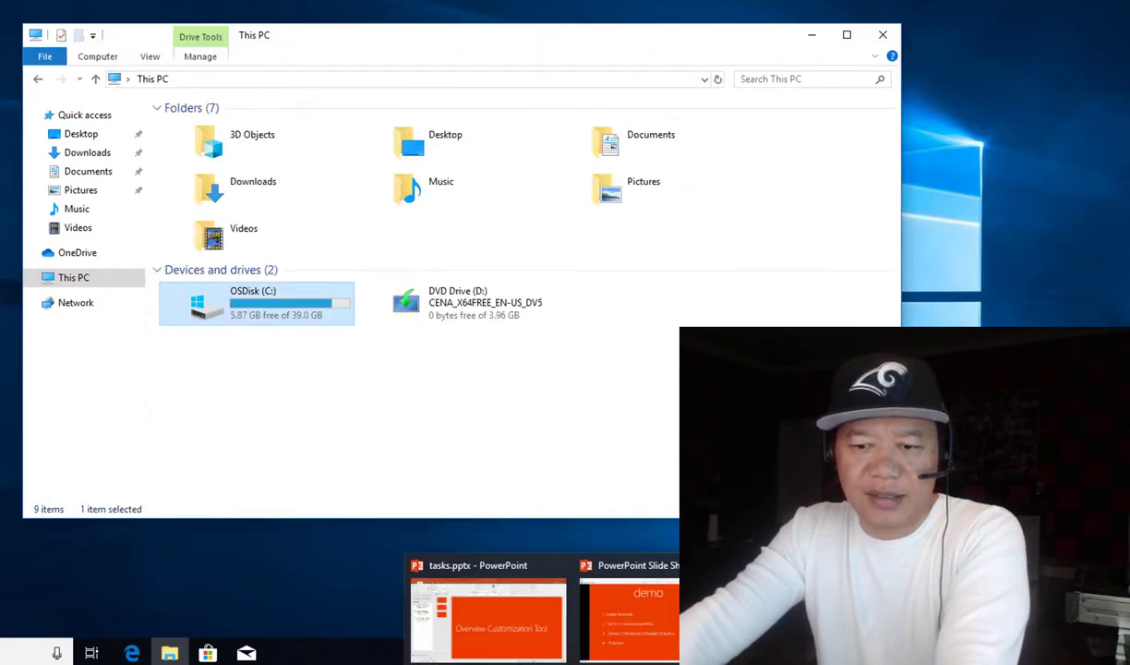
left_click(595, 609)
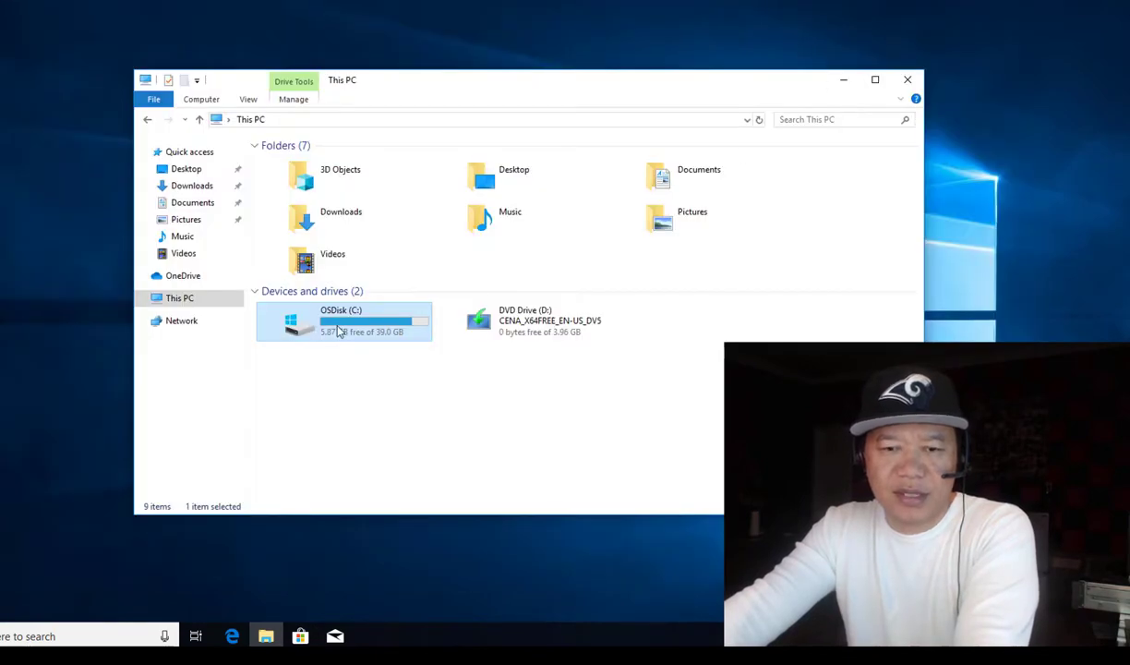
double_click(338, 329)
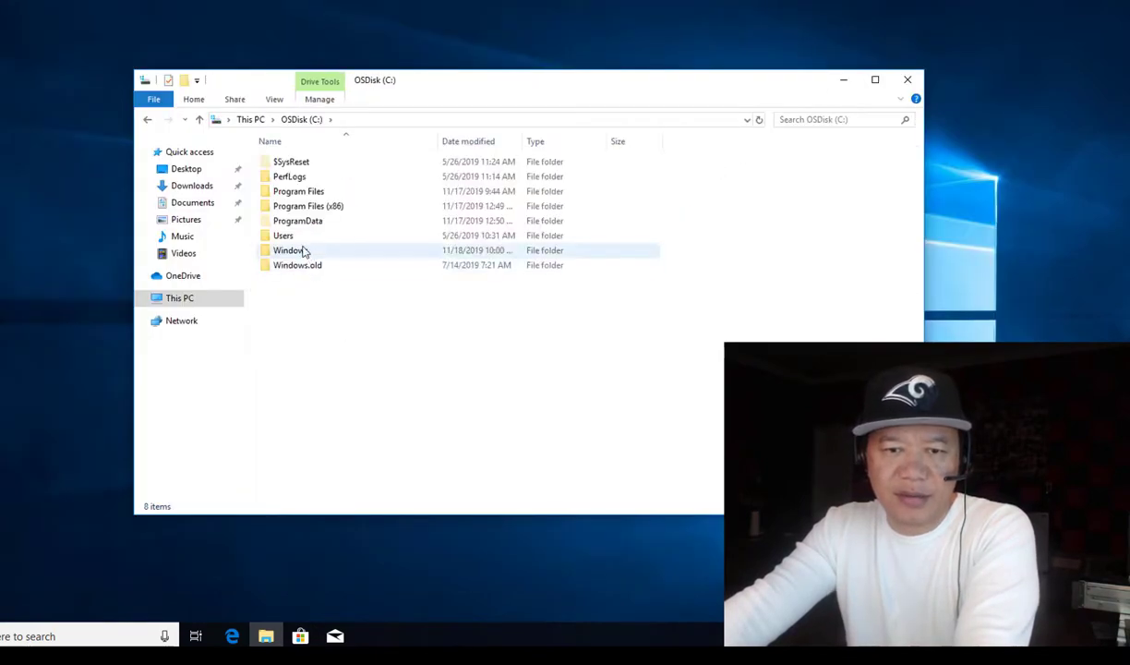
left_click(304, 251)
double_click(305, 251)
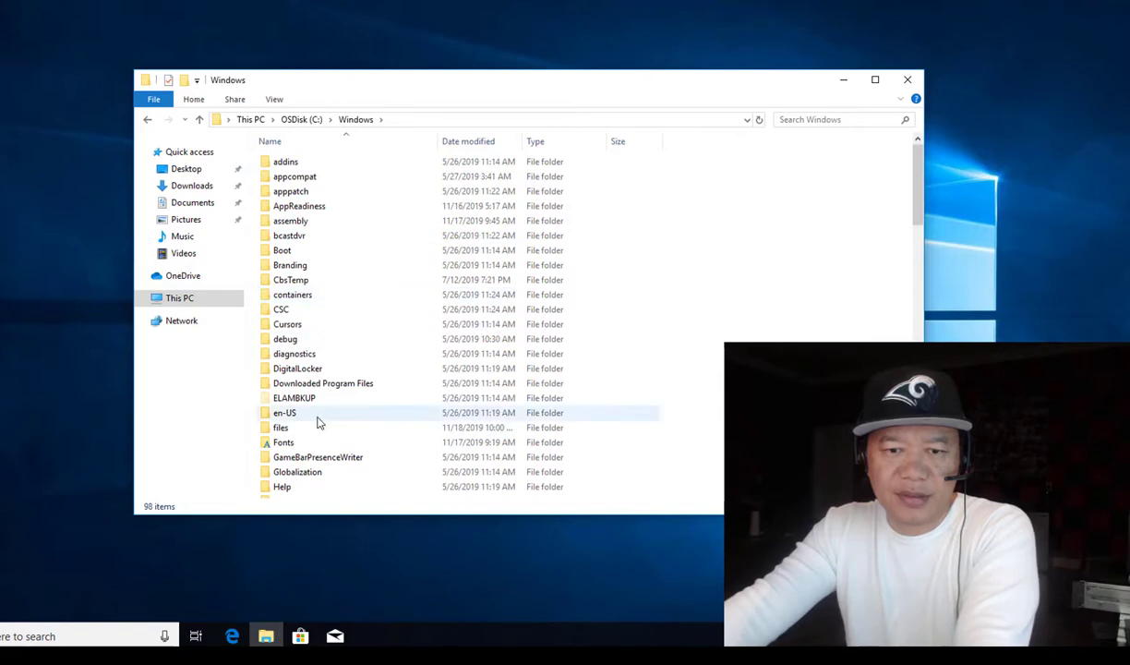
scroll(337, 392, "down", 3)
left_click(337, 391)
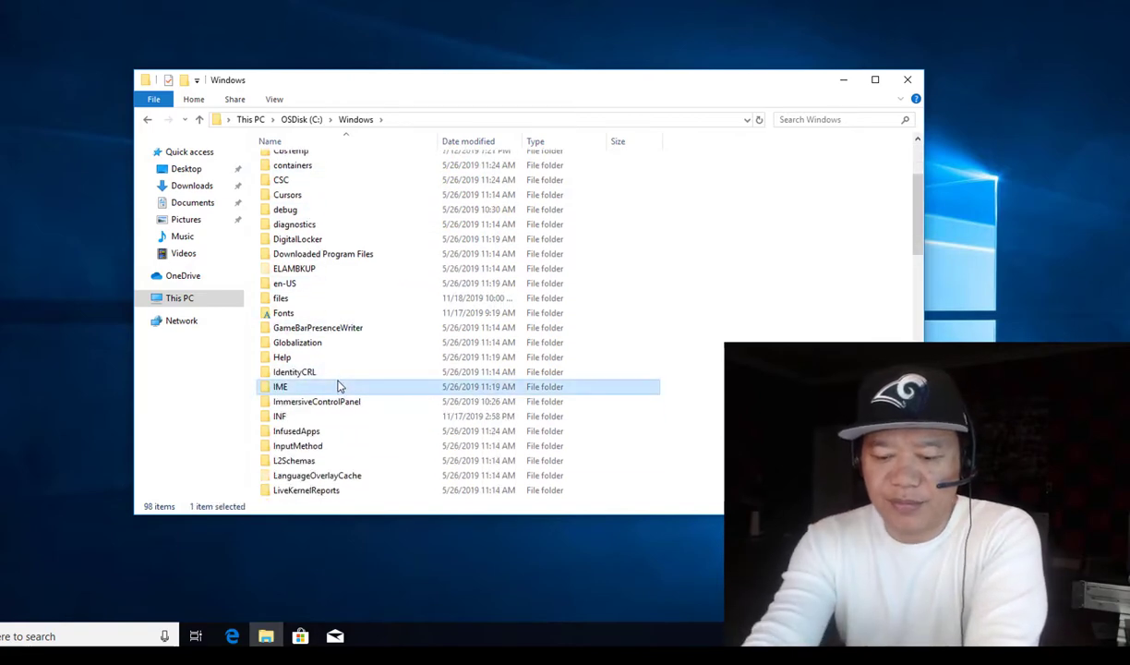
type("pr")
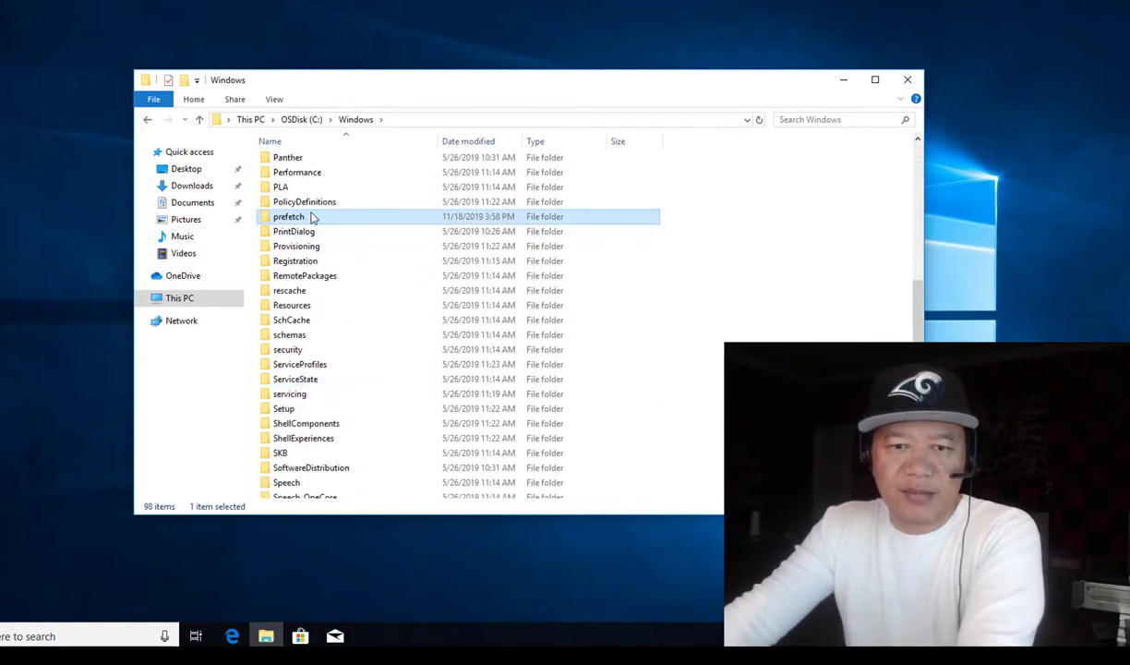
double_click(311, 218)
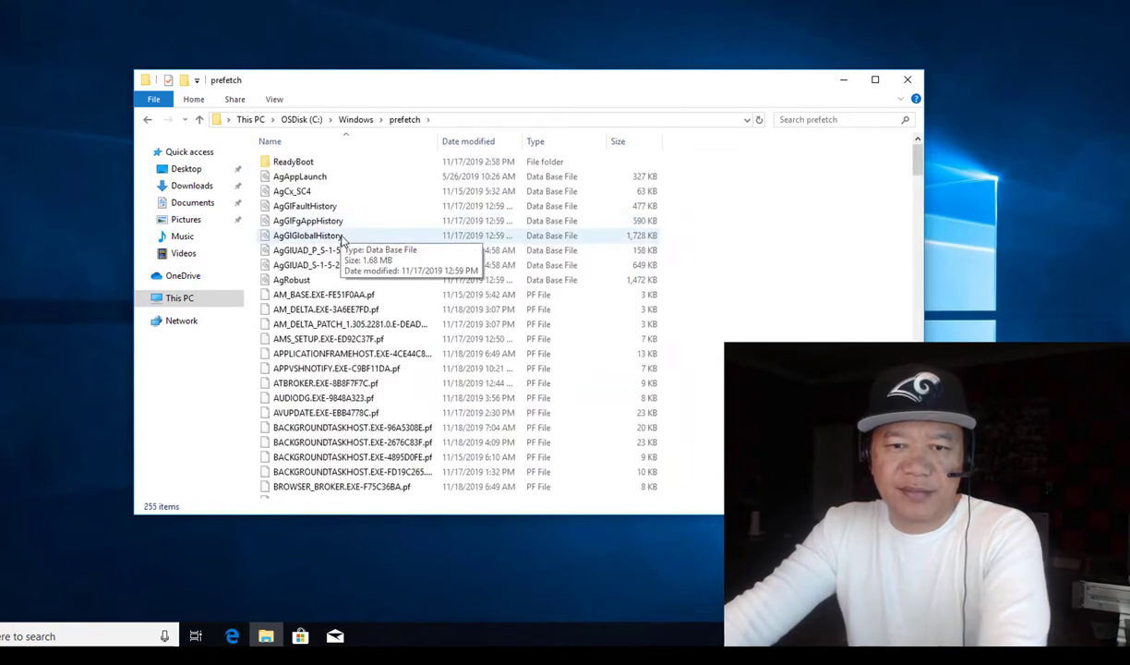
Step: Select and delete all 255 files in the prefetch folder
left_click(328, 236)
key("ctrl+a")
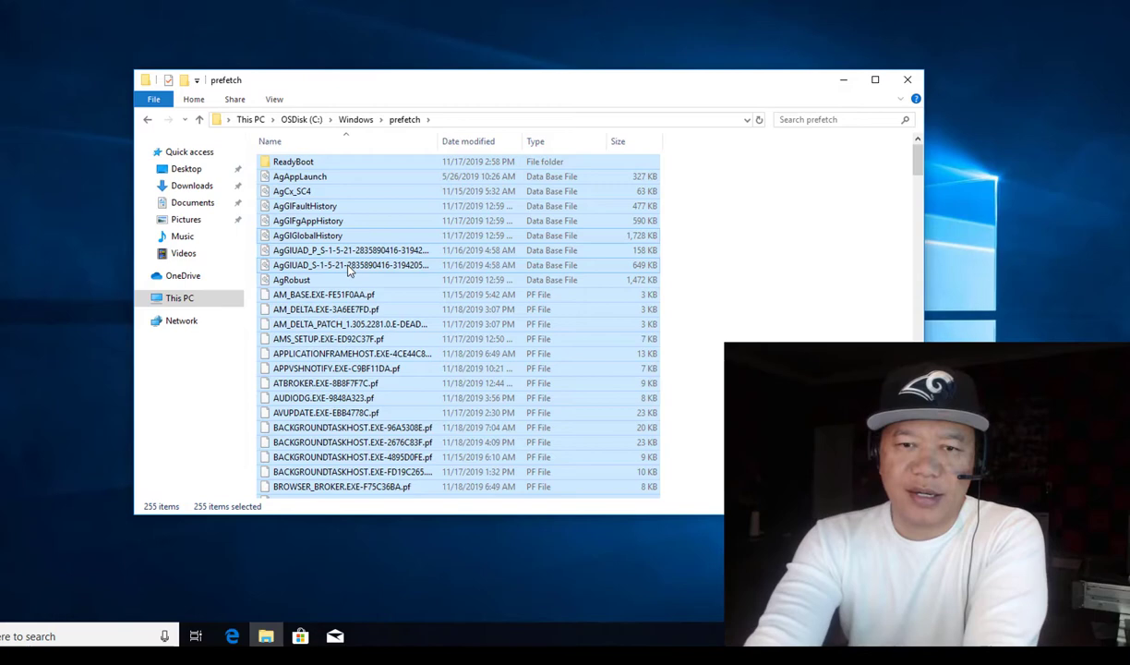
key("Delete")
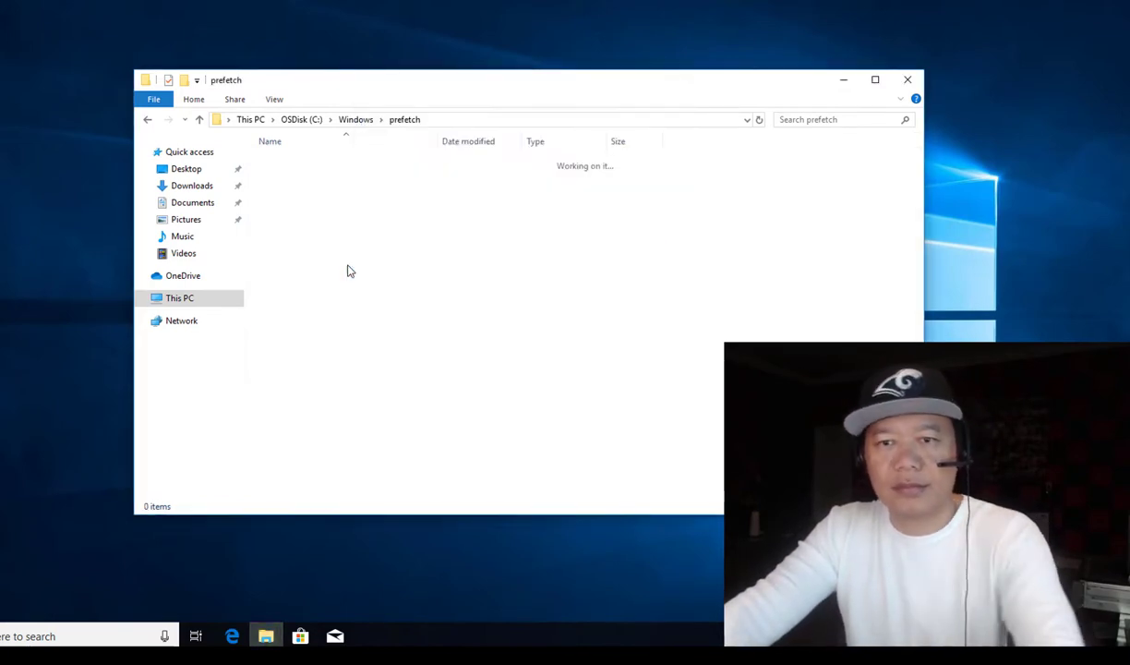
Step: Go back up to the Windows folder and review the cleanup task list on the PowerPoint slide
left_click(358, 121)
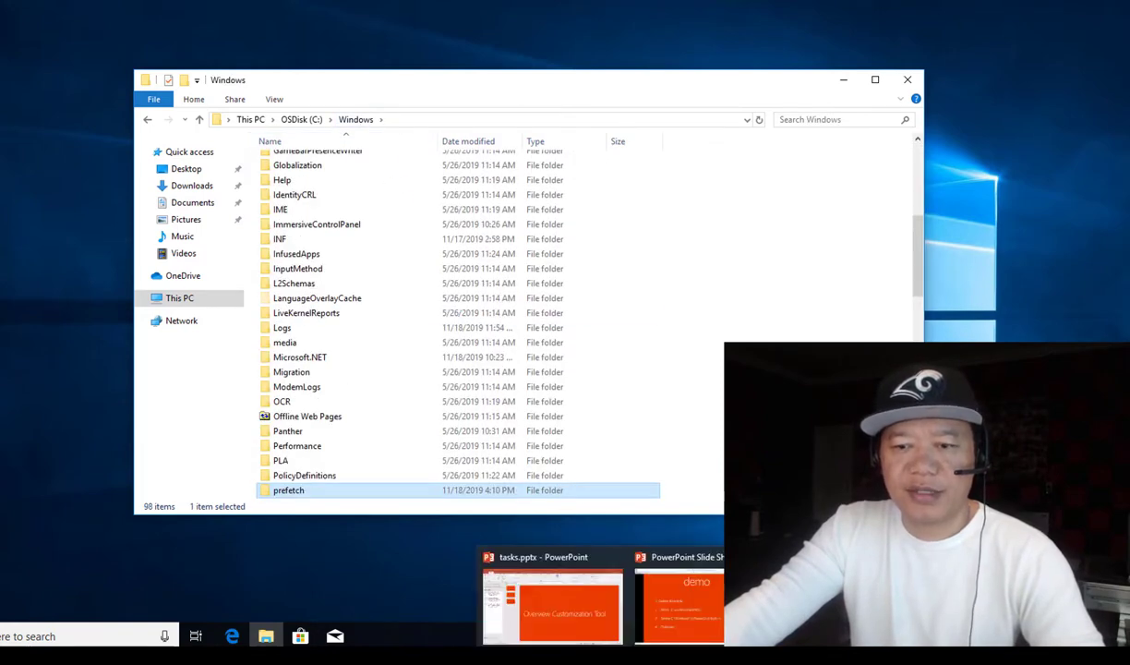
left_click(670, 591)
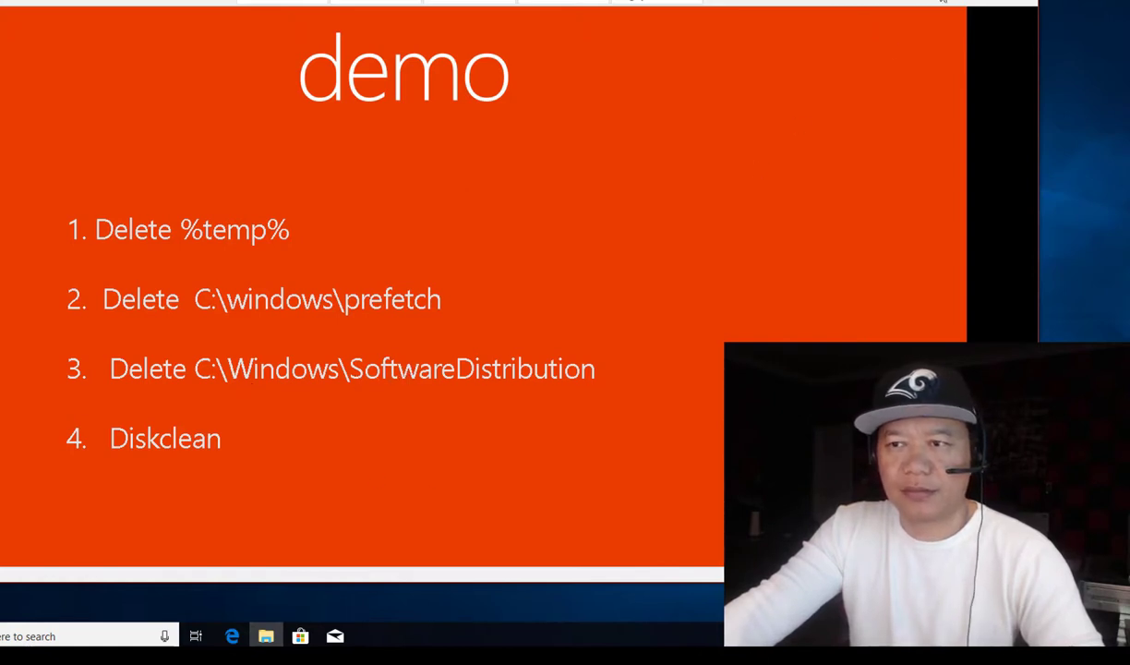
key("alt+Tab")
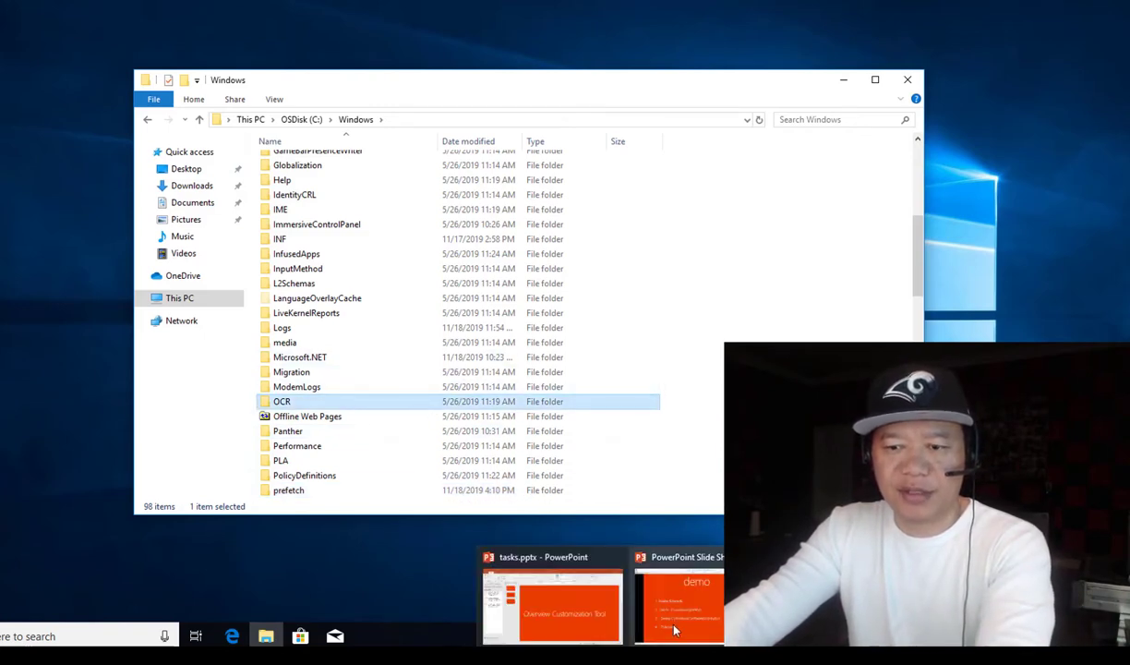
left_click(646, 600)
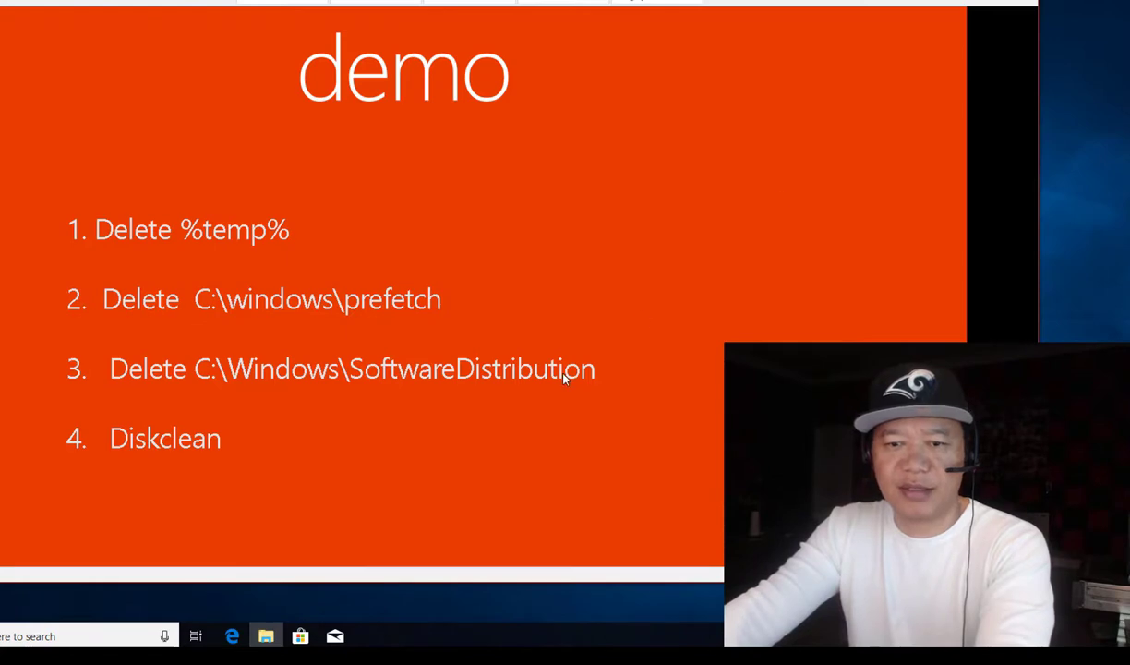
key("alt+Tab")
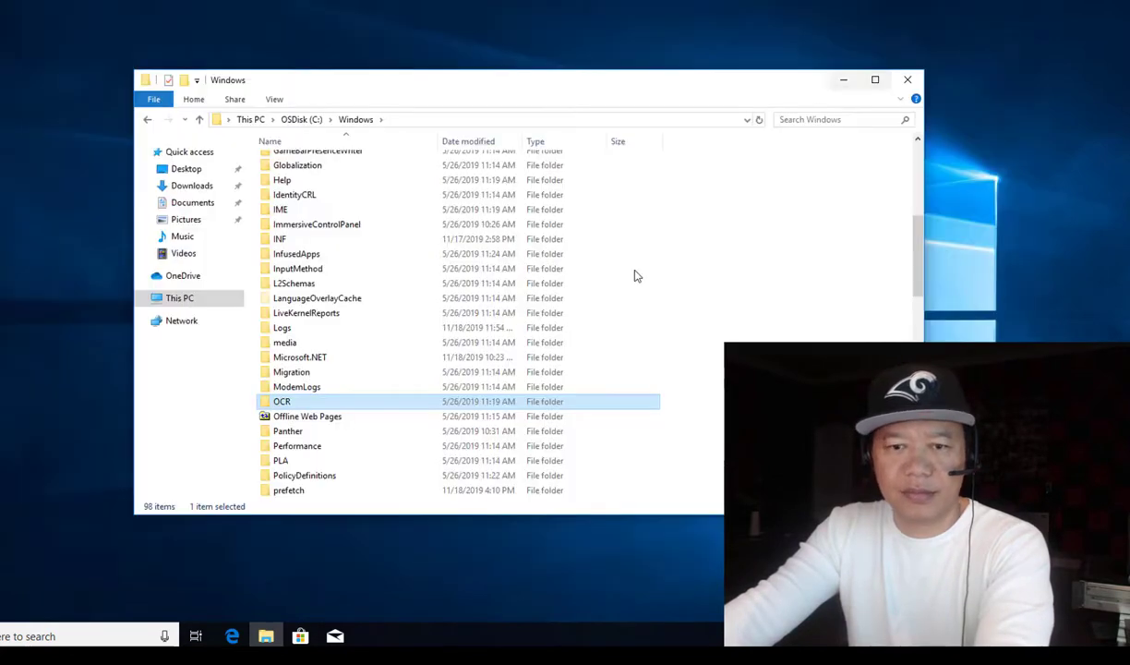
Step: Open SoftwareDistribution and delete all five items, granting administrator permission
left_click(411, 371)
type("so")
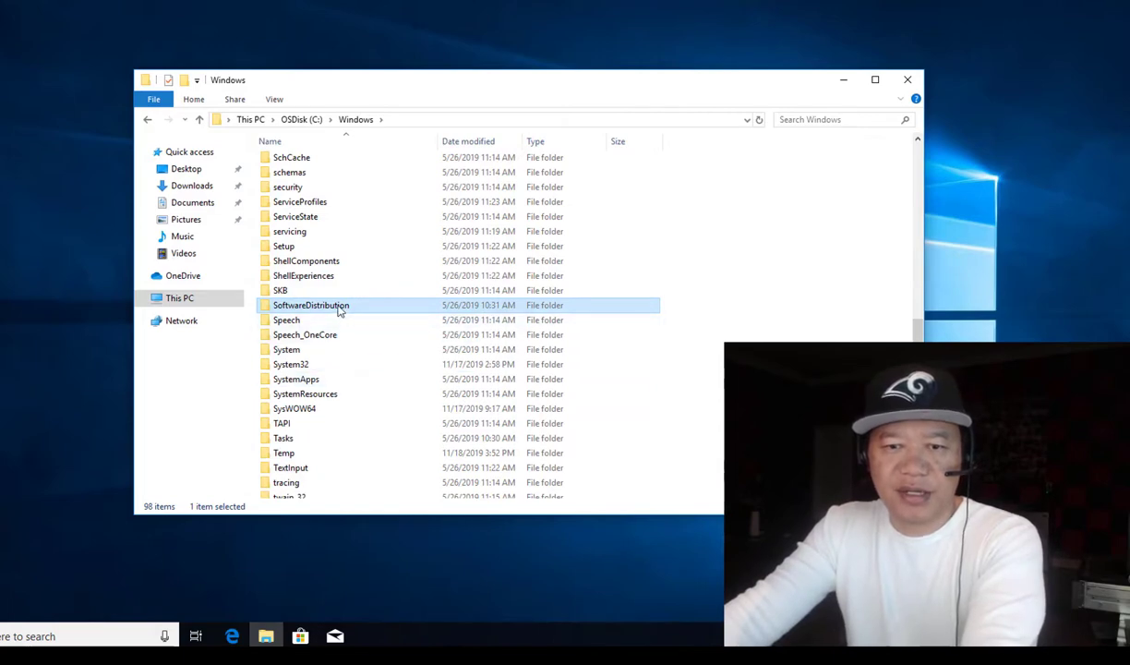
key("Return")
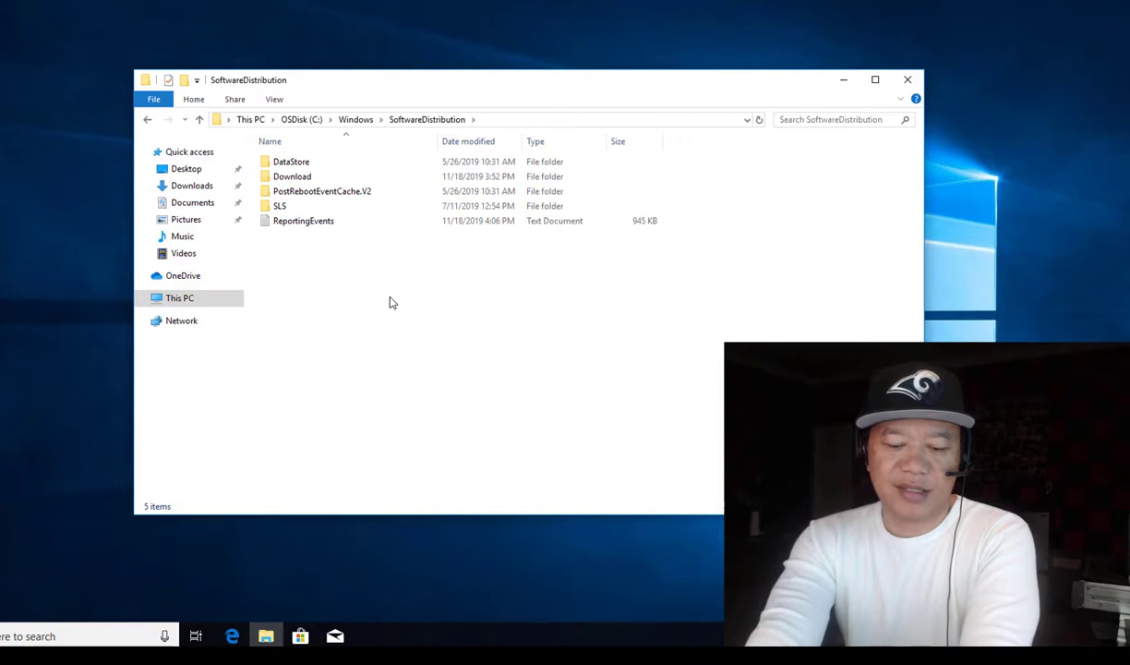
key("ctrl+a")
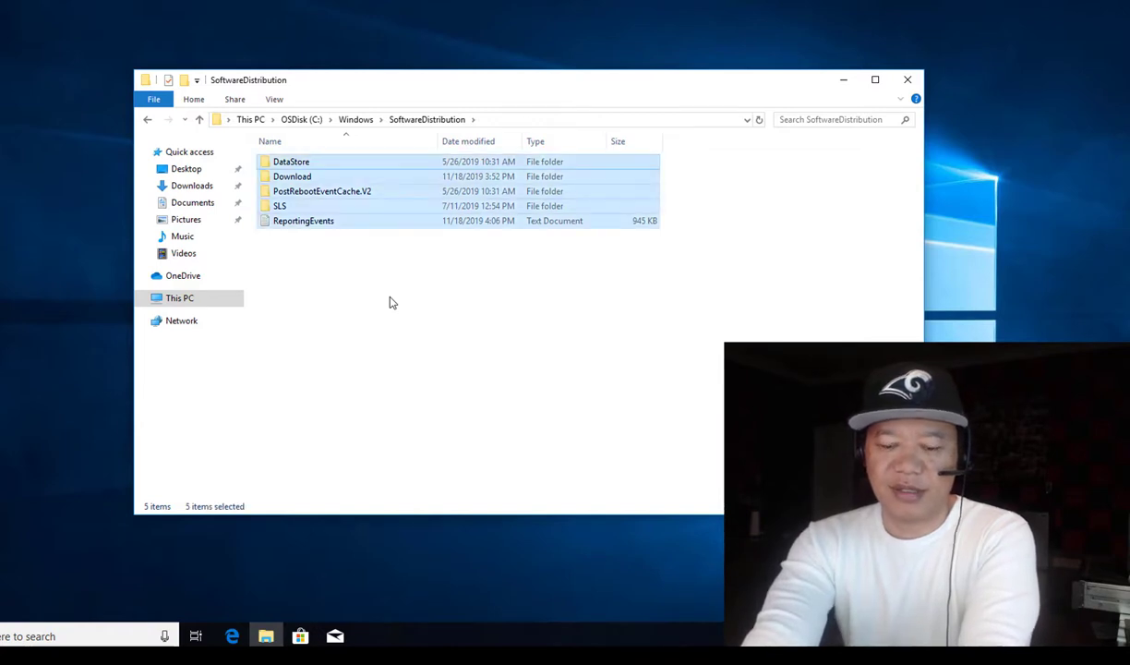
key("Delete")
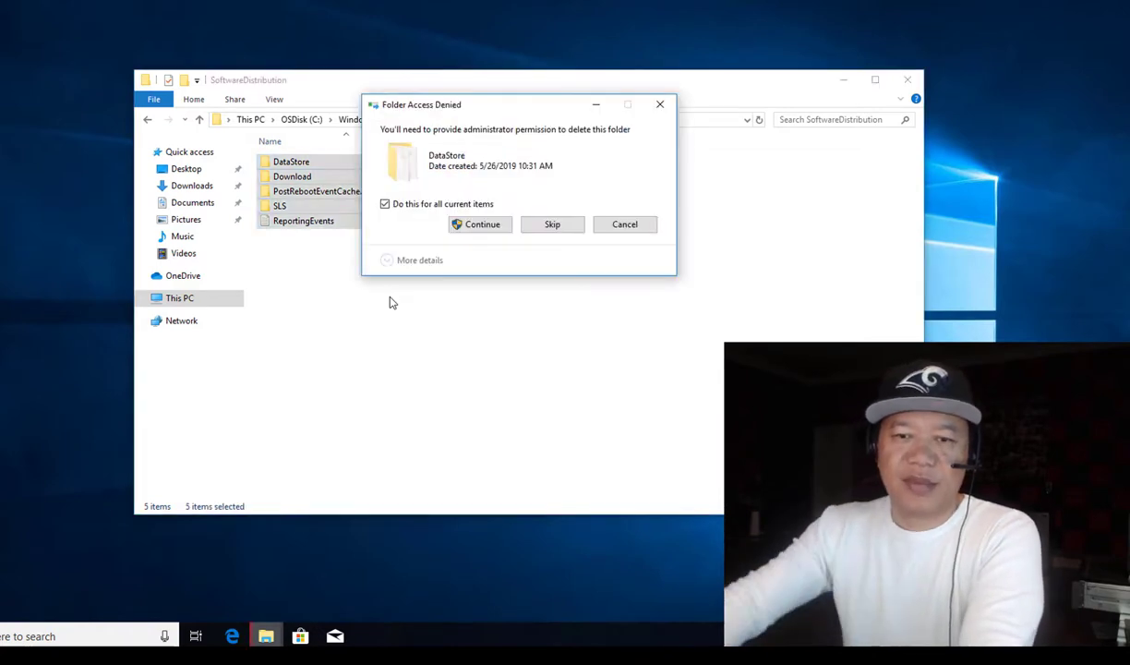
left_click(466, 224)
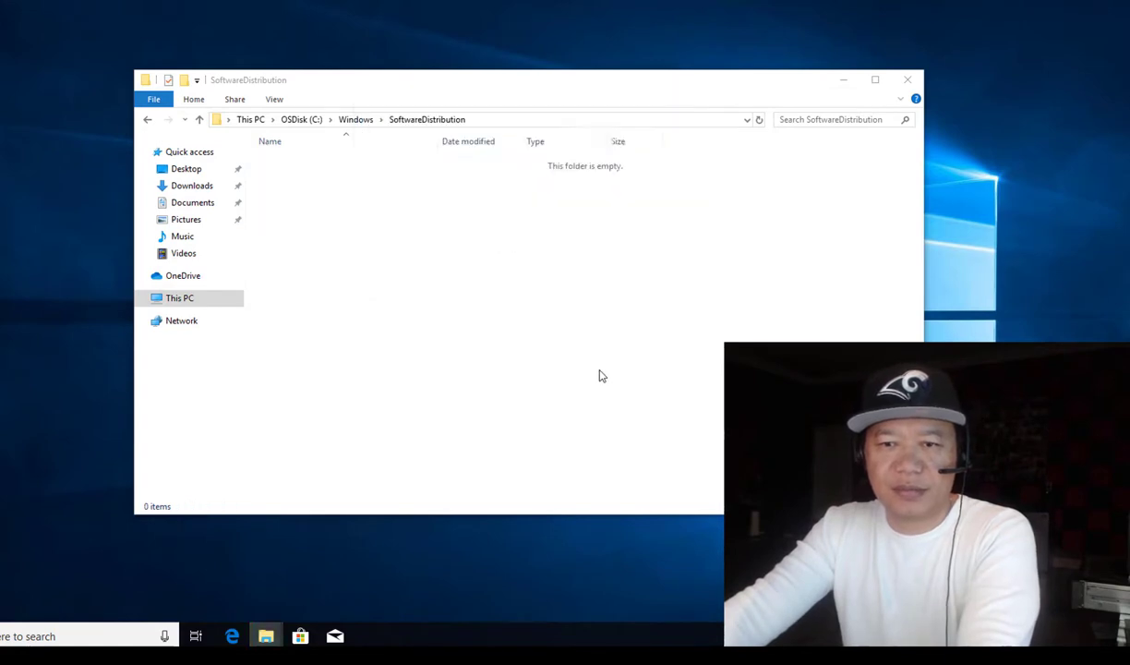
Step: Navigate back through C: to This PC, where C: shows 5.87 GB free of 39.0 GB
left_click(299, 121)
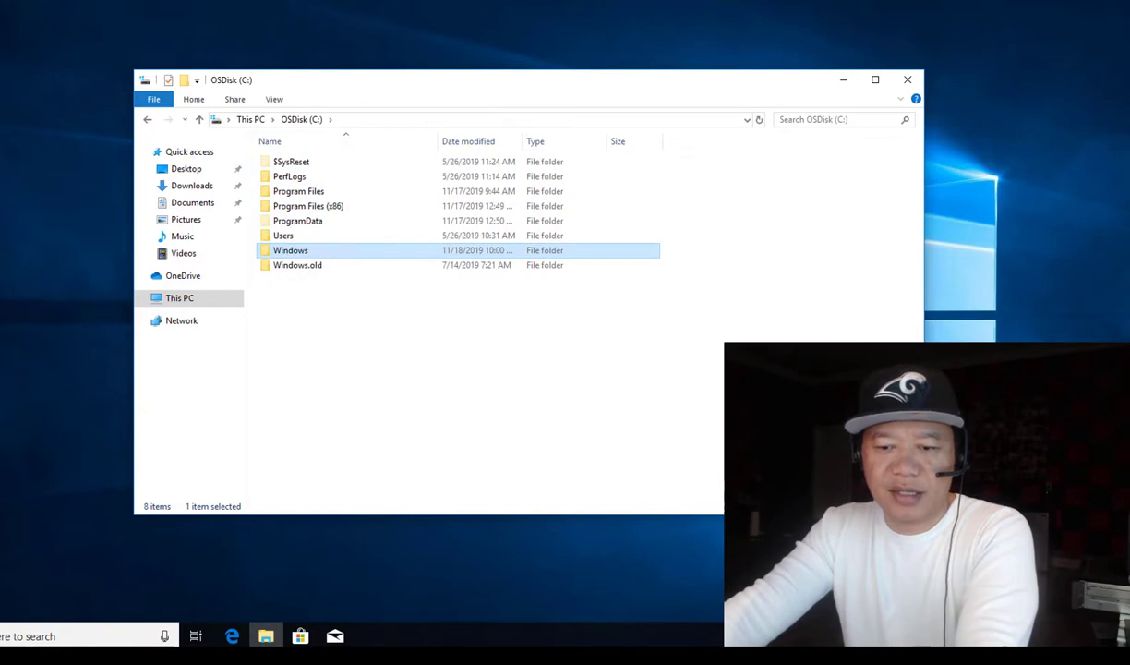
left_click(688, 607)
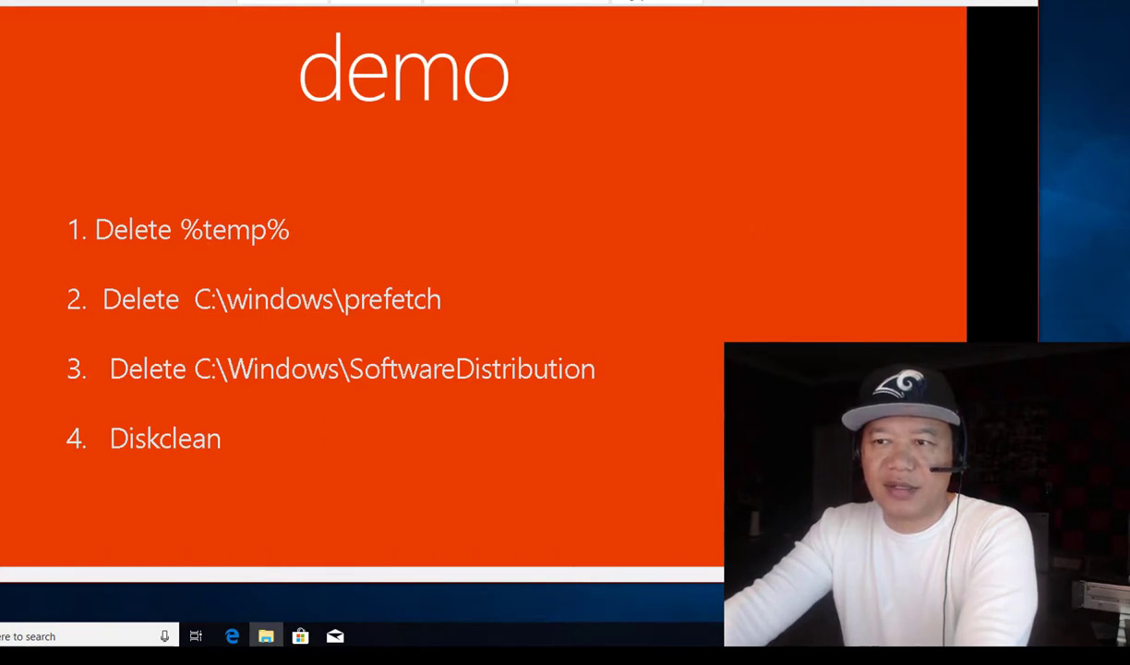
left_click(951, 3)
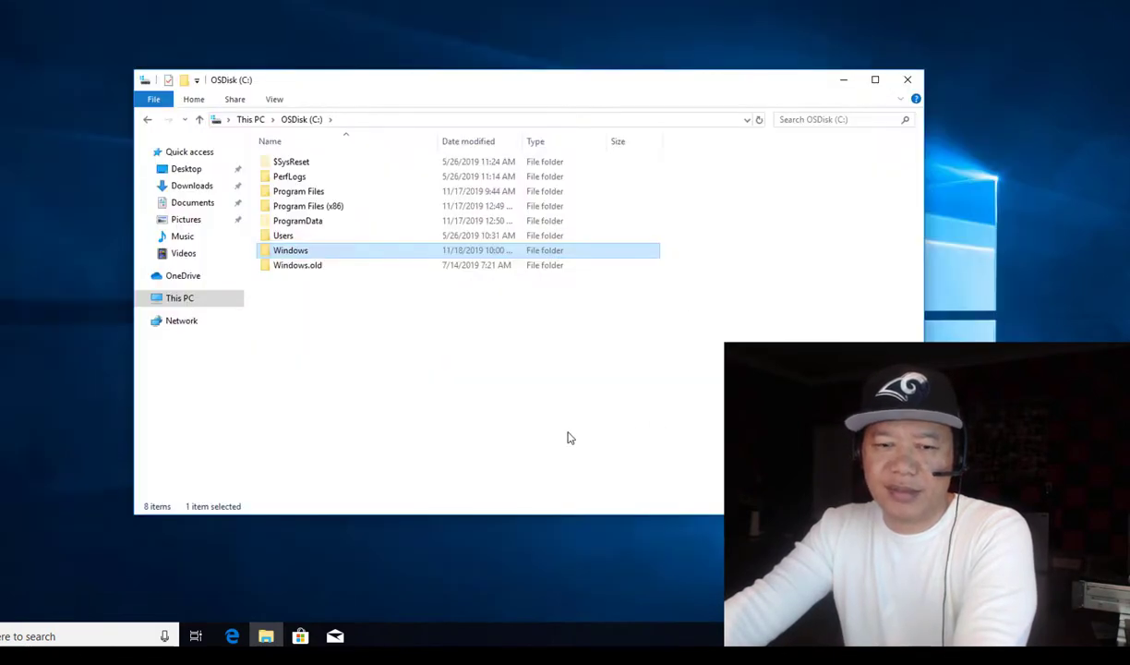
left_click(186, 301)
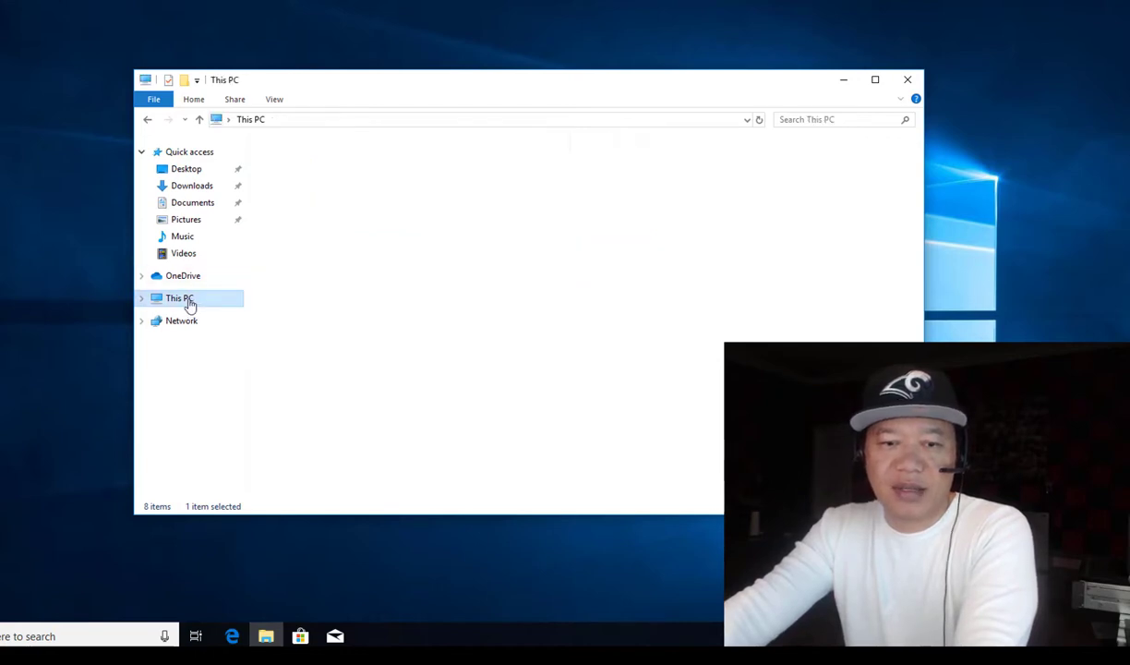
double_click(326, 323)
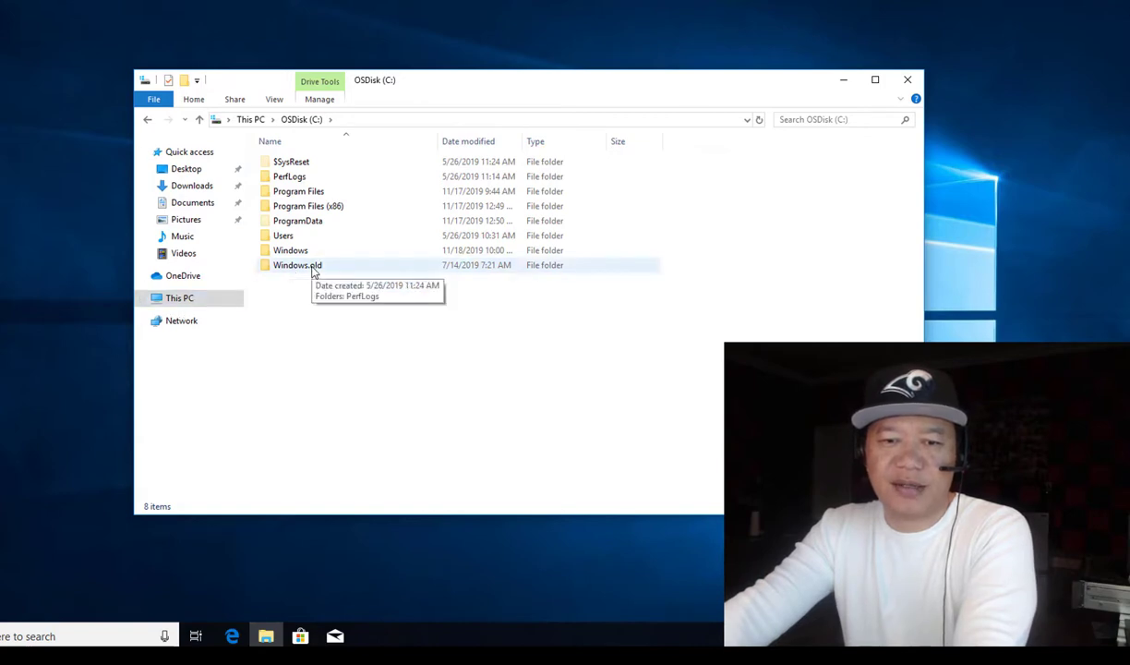
left_click(185, 301)
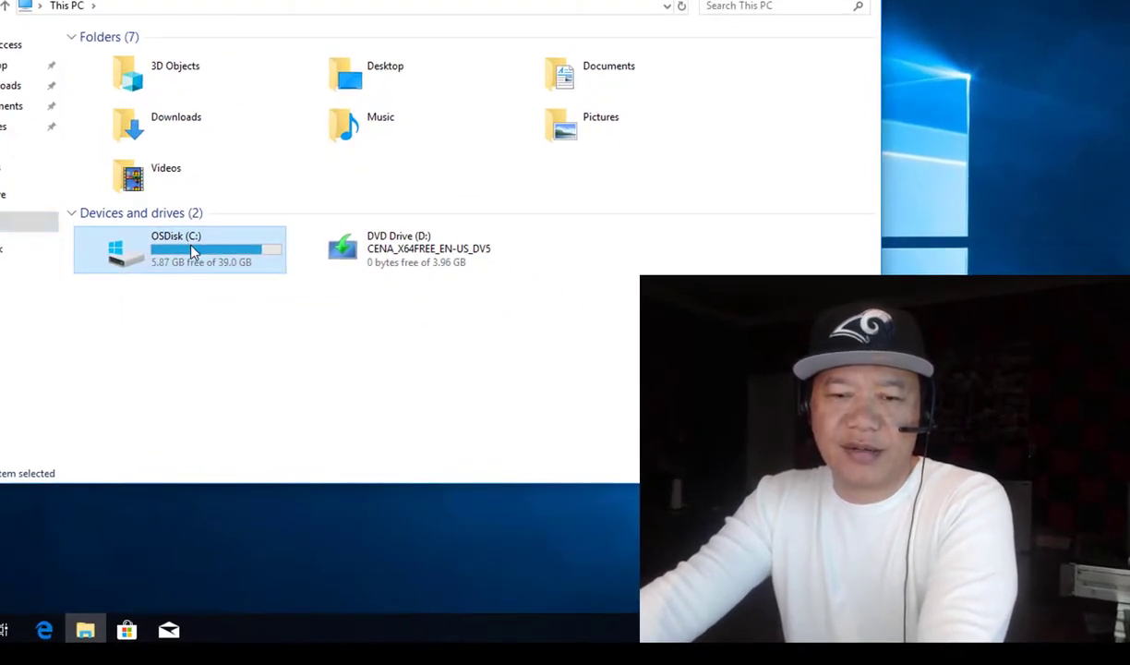
Step: Open OSDisk (C:) Properties and launch Disk Cleanup for the drive
right_click(194, 251)
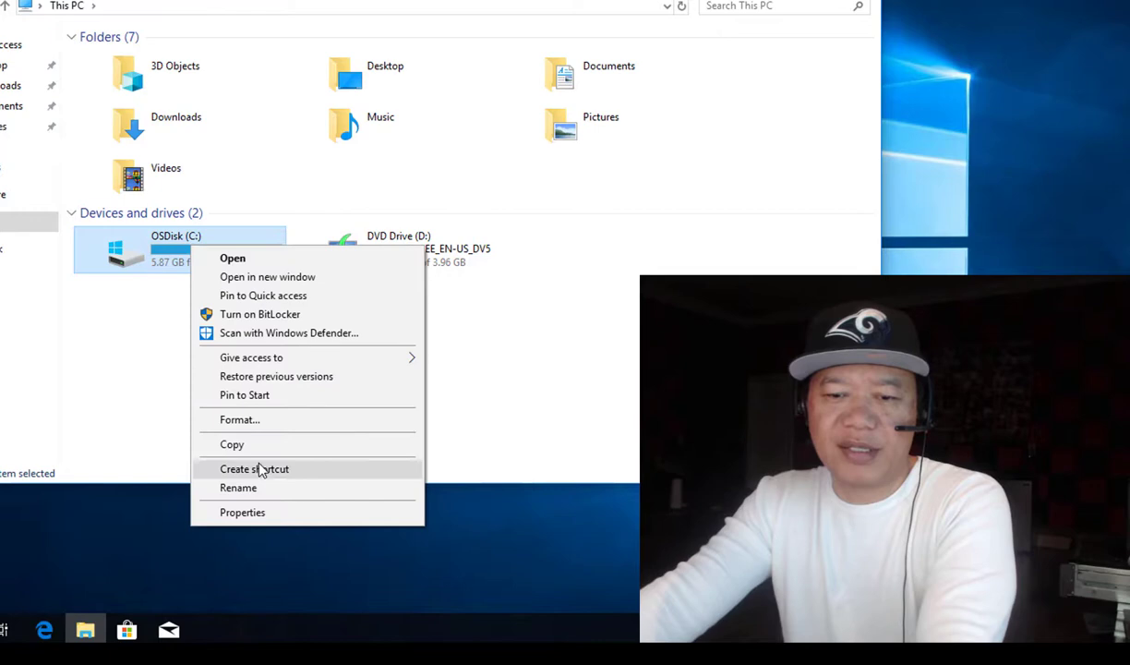
left_click(261, 517)
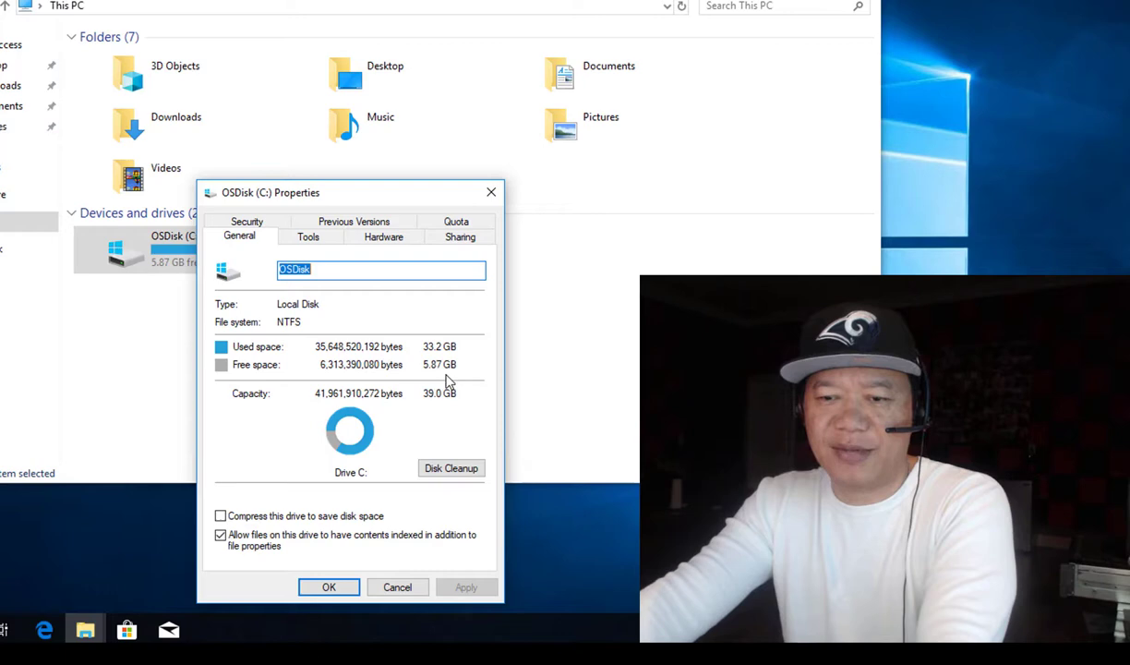
left_click(466, 471)
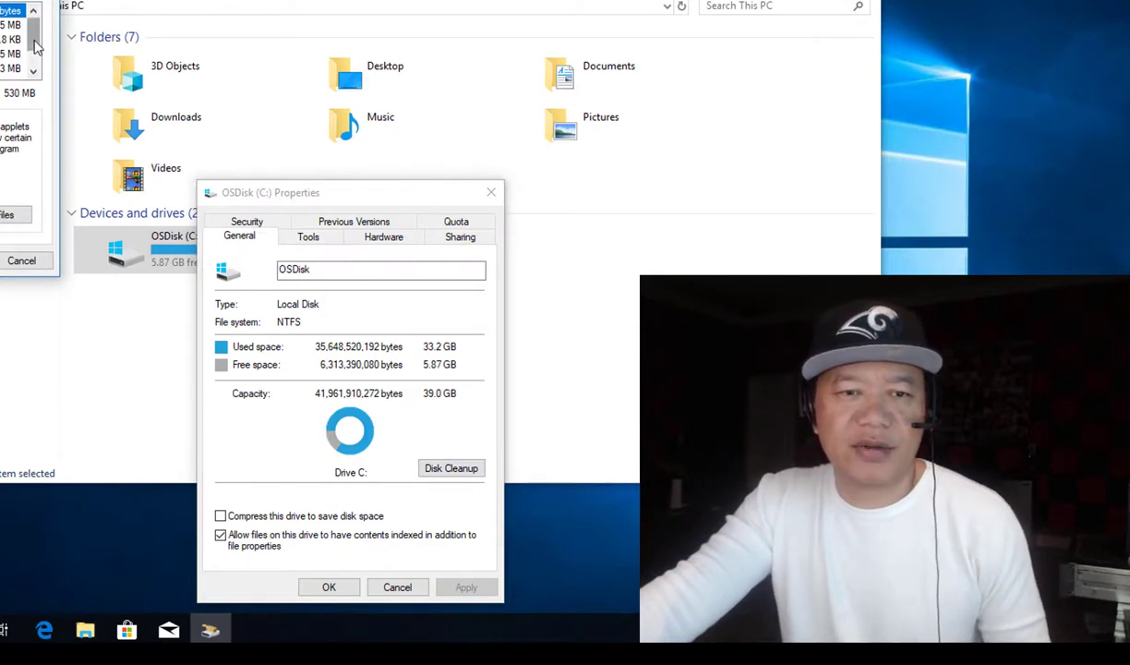
Step: Tick Recycle Bin, confirm Temporary Internet Files is empty, and clean up the 1.07 GB selected
left_click_drag(35, 49, 35, 55)
scroll(35, 56, "up", 1)
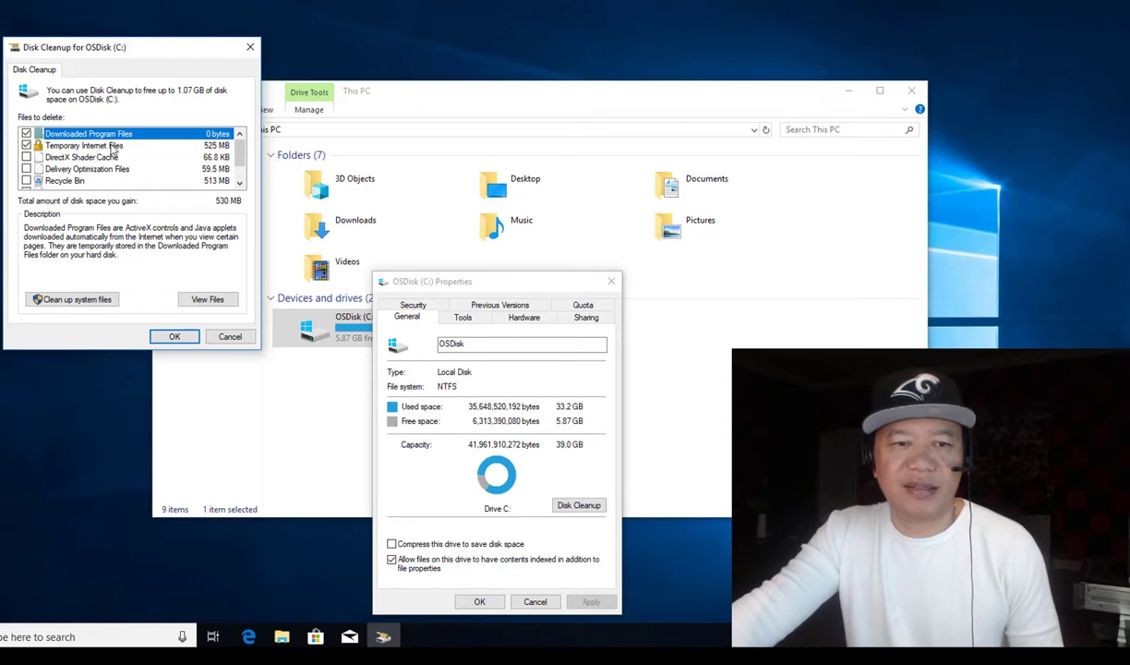
left_click(113, 146)
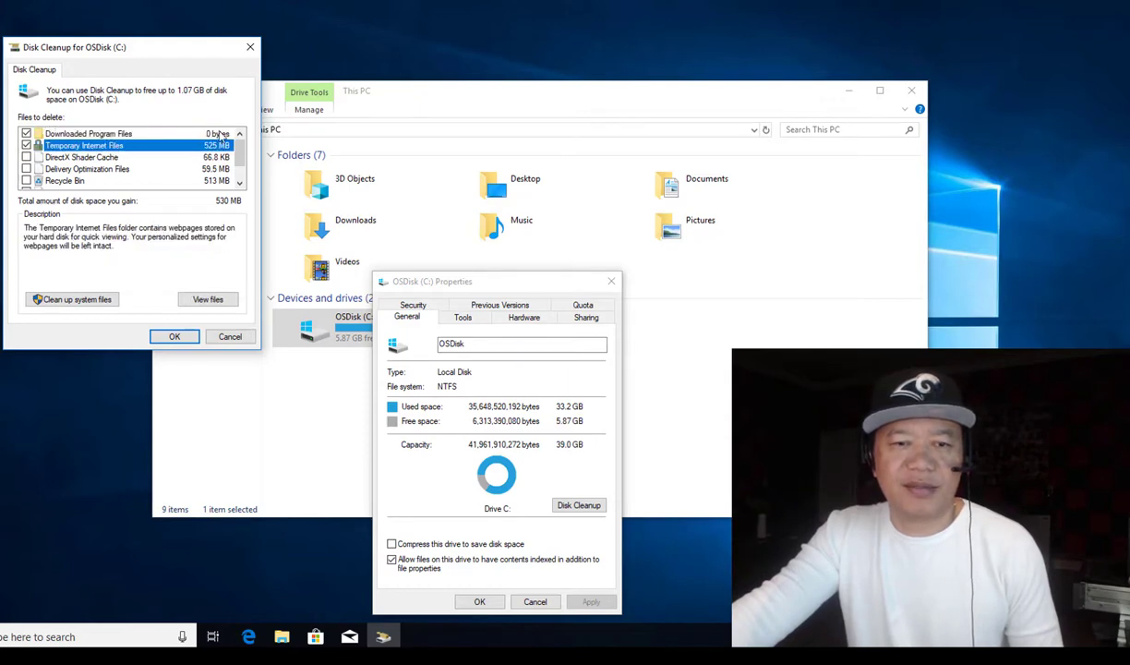
left_click(27, 181)
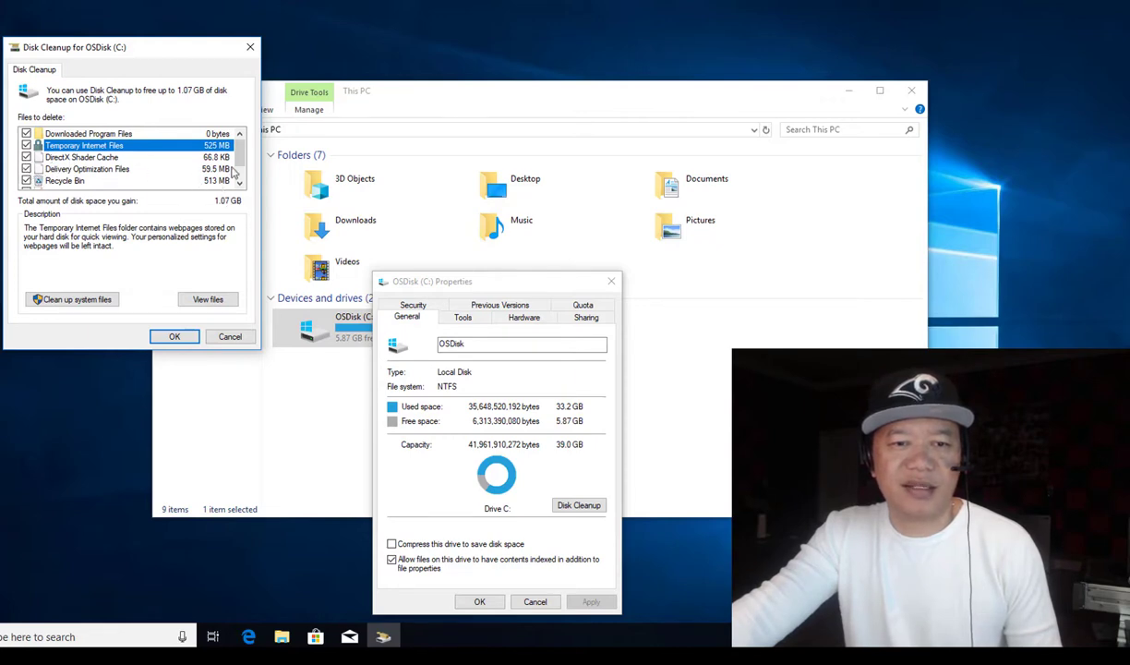
left_click_drag(239, 157, 240, 169)
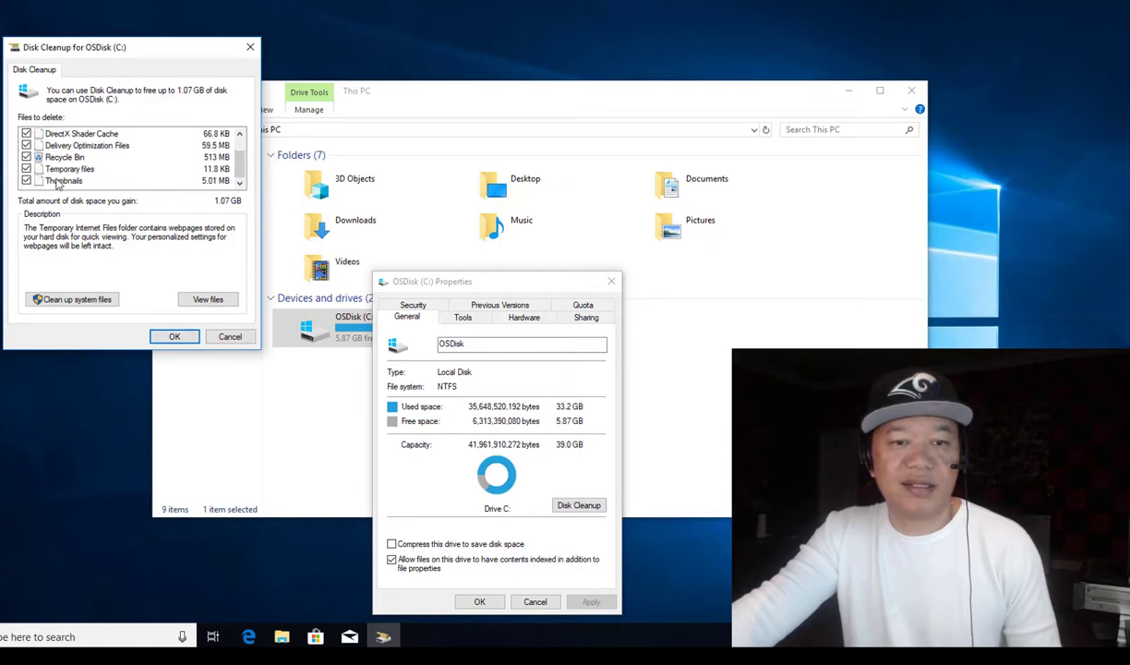
left_click(205, 300)
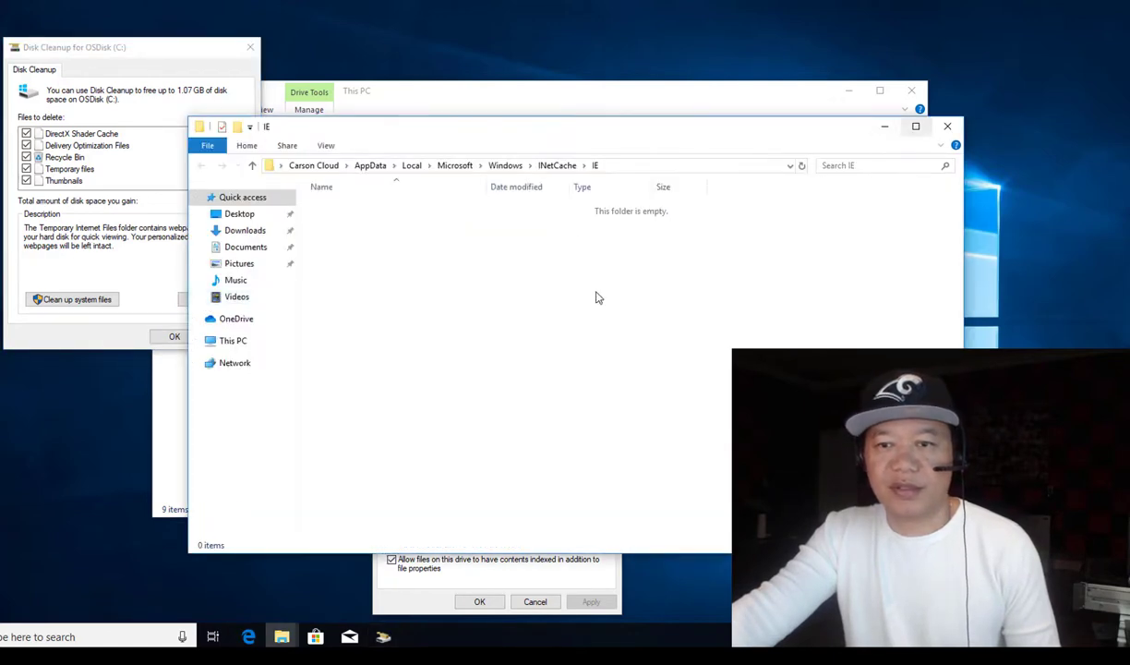
left_click(948, 127)
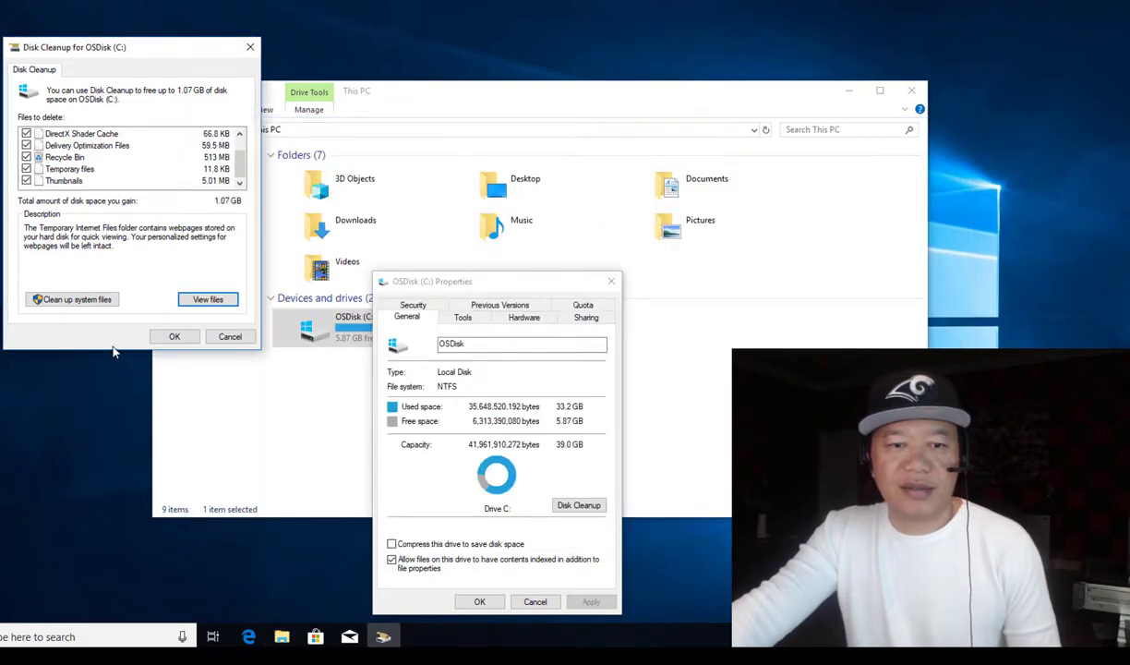
left_click(170, 338)
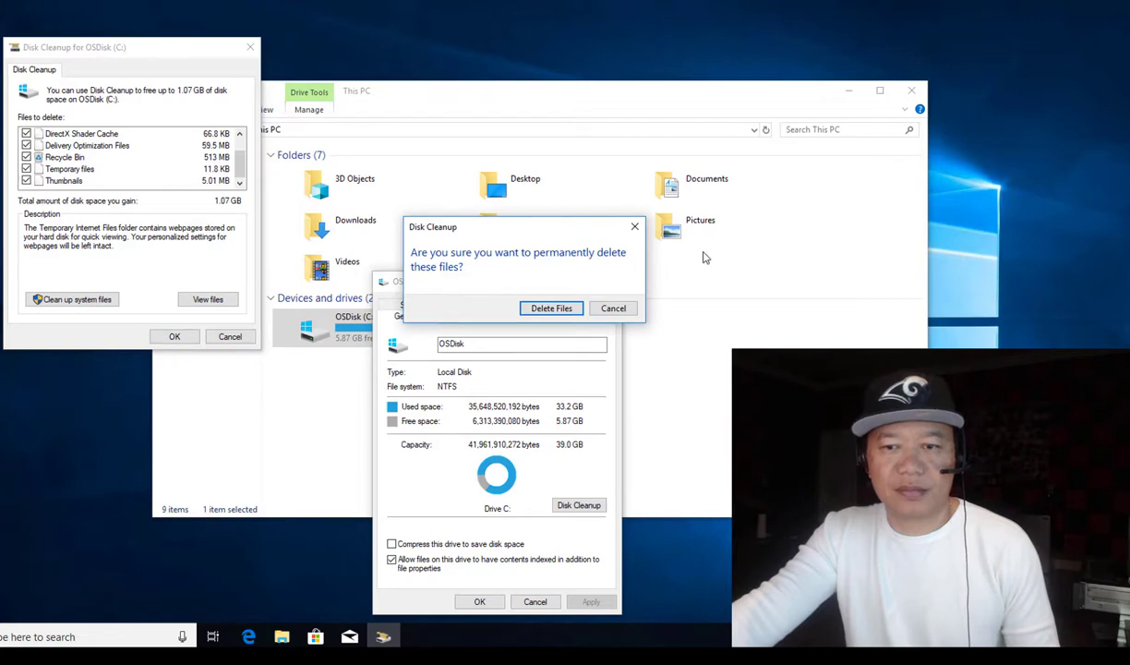
Step: Confirm permanent deletion, then close the C: properties once 6.91 GB is free
left_click(552, 308)
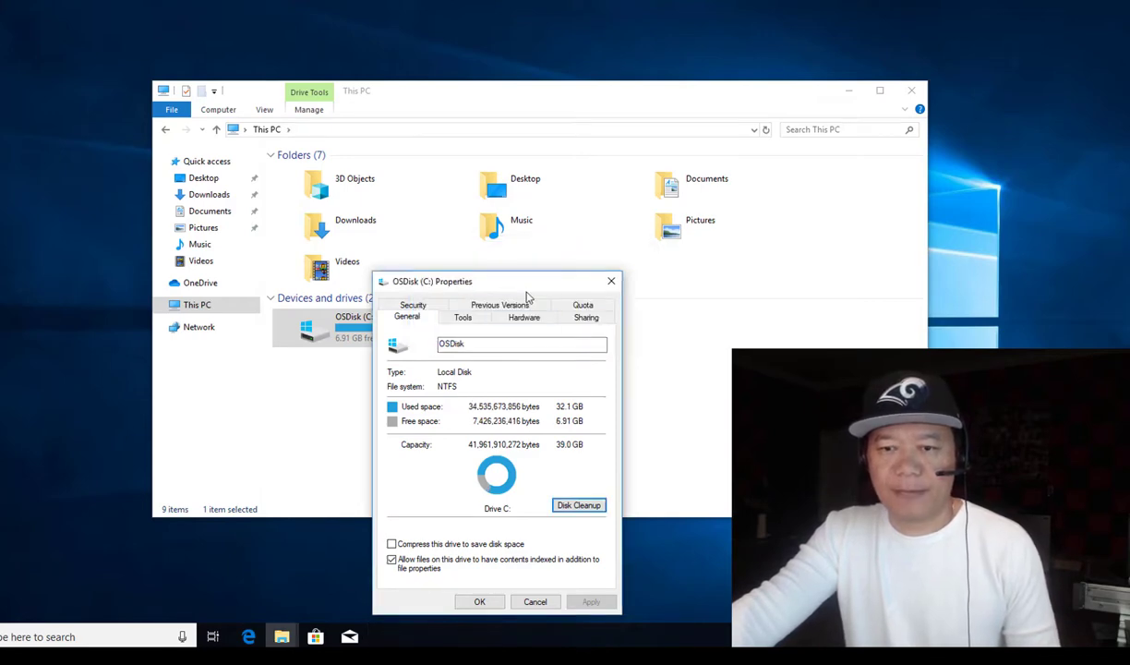
mouse_move(520, 274)
left_mouse_down()
mouse_move(670, 167)
mouse_move(652, 137)
left_mouse_up()
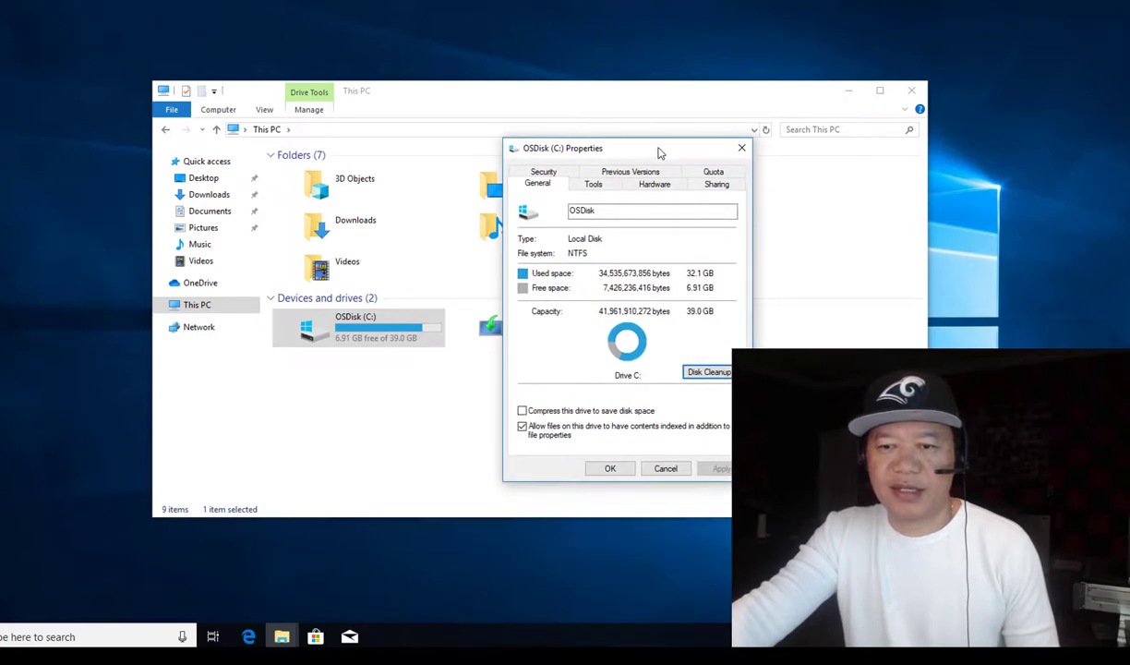
left_click(610, 469)
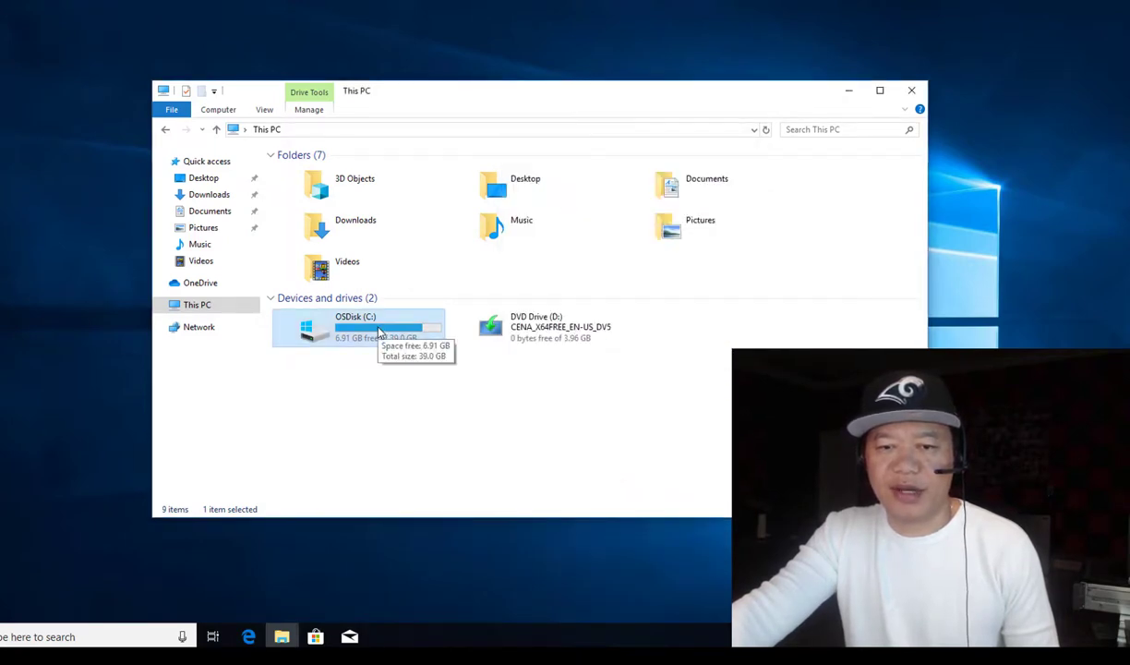
mouse_move(369, 328)
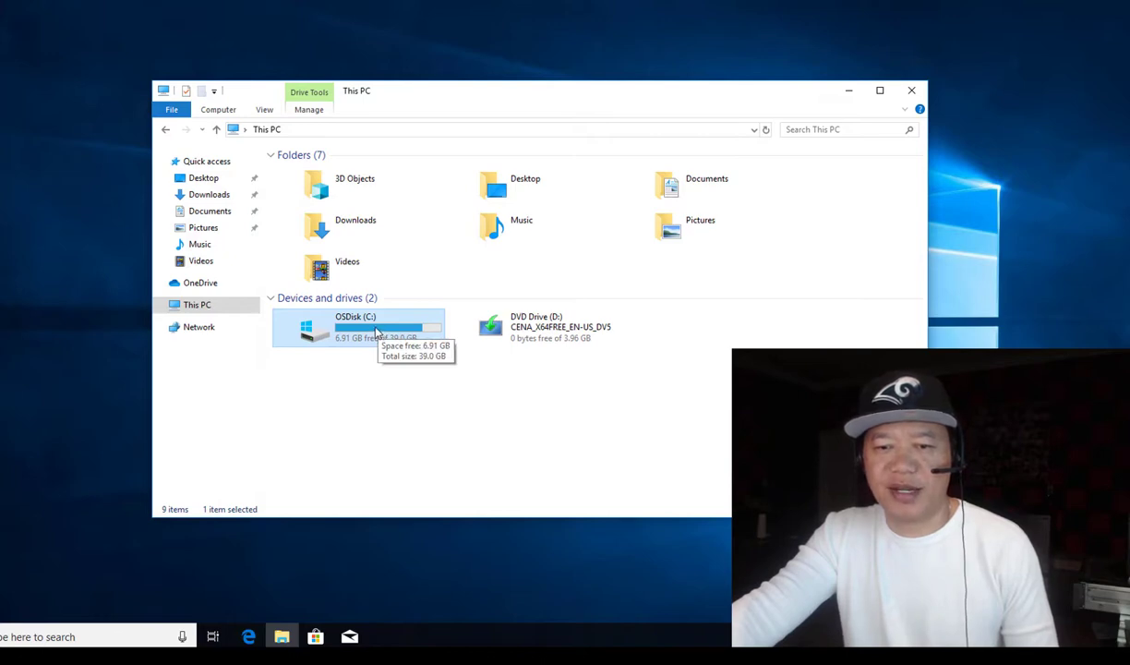
right_click(374, 330)
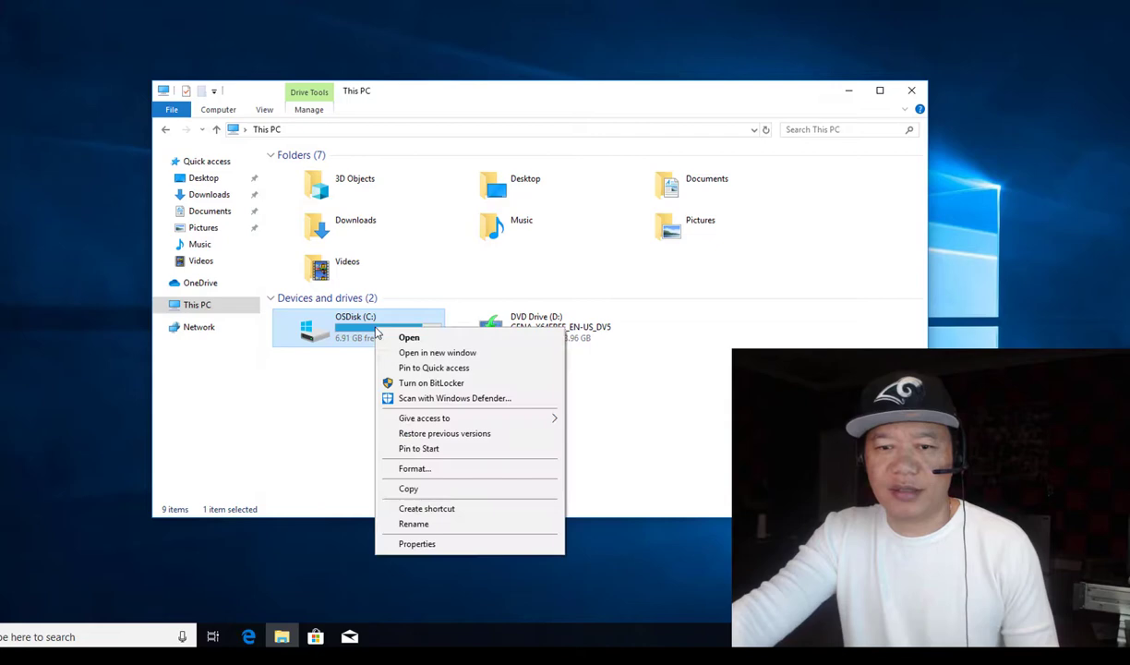
left_click(352, 330)
double_click(352, 330)
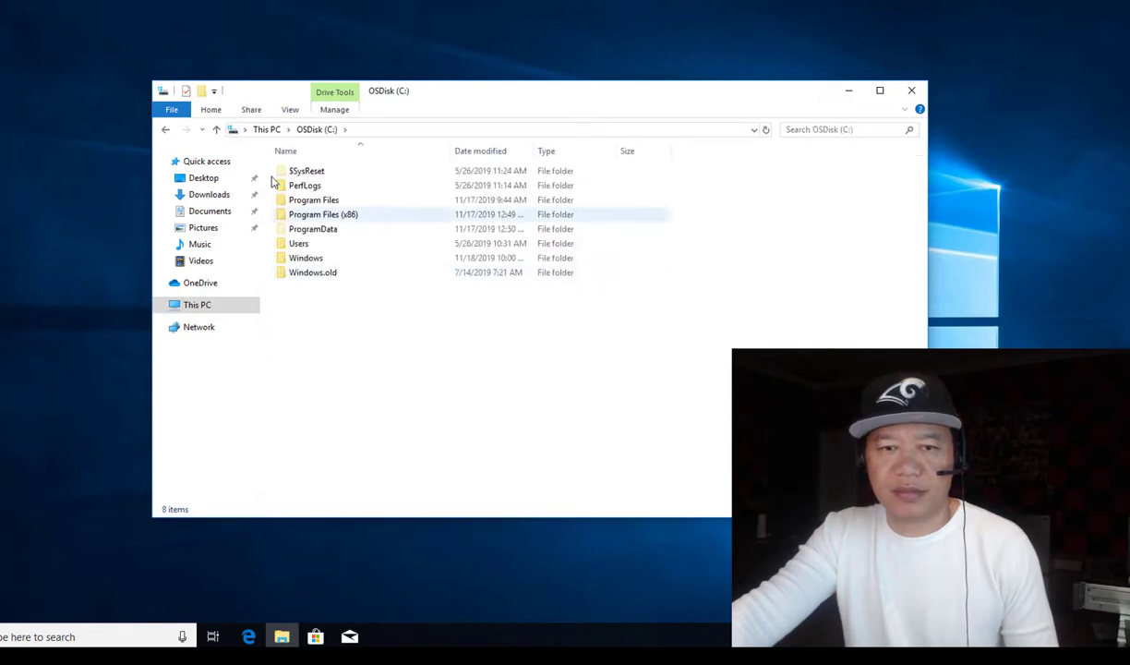
left_click(265, 130)
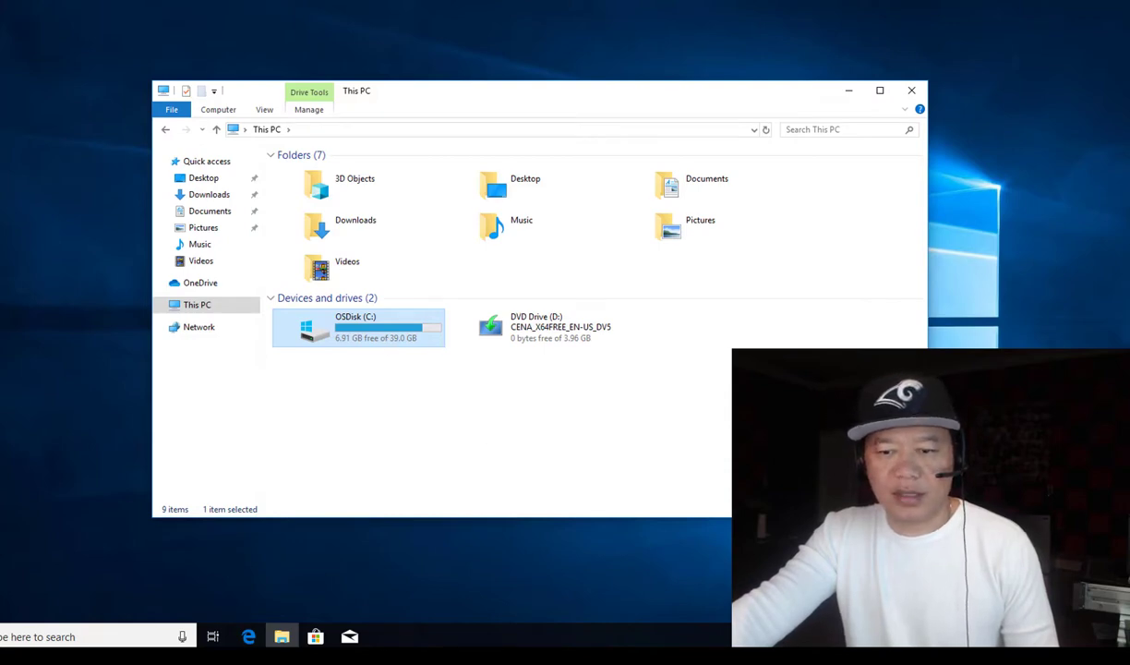
left_click(677, 620)
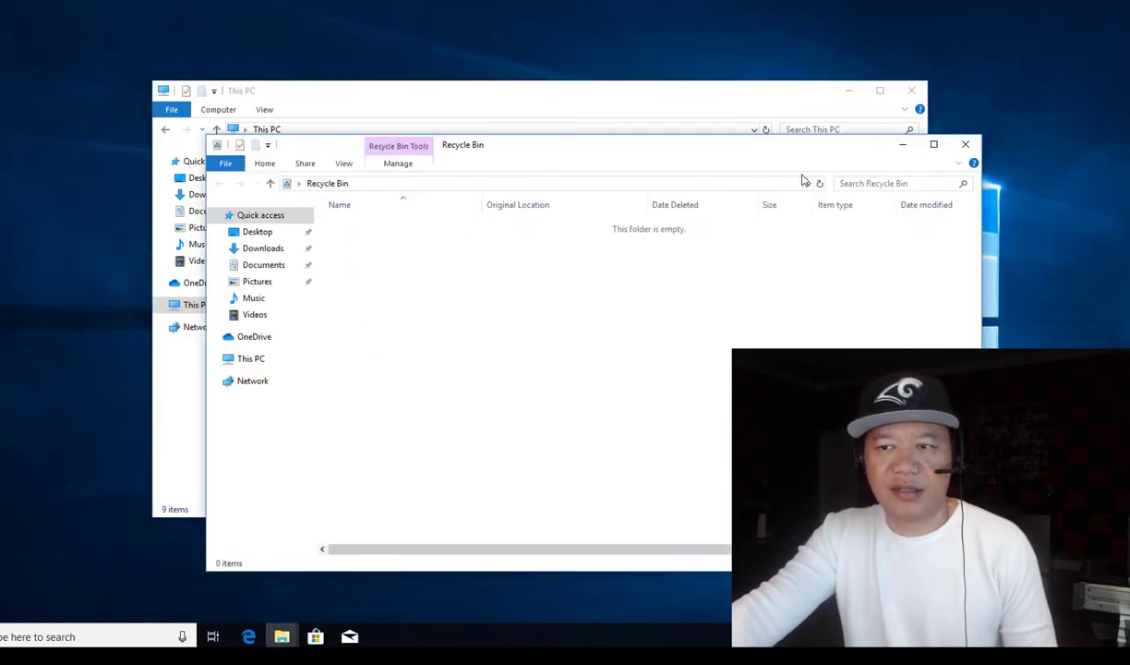
left_click(964, 148)
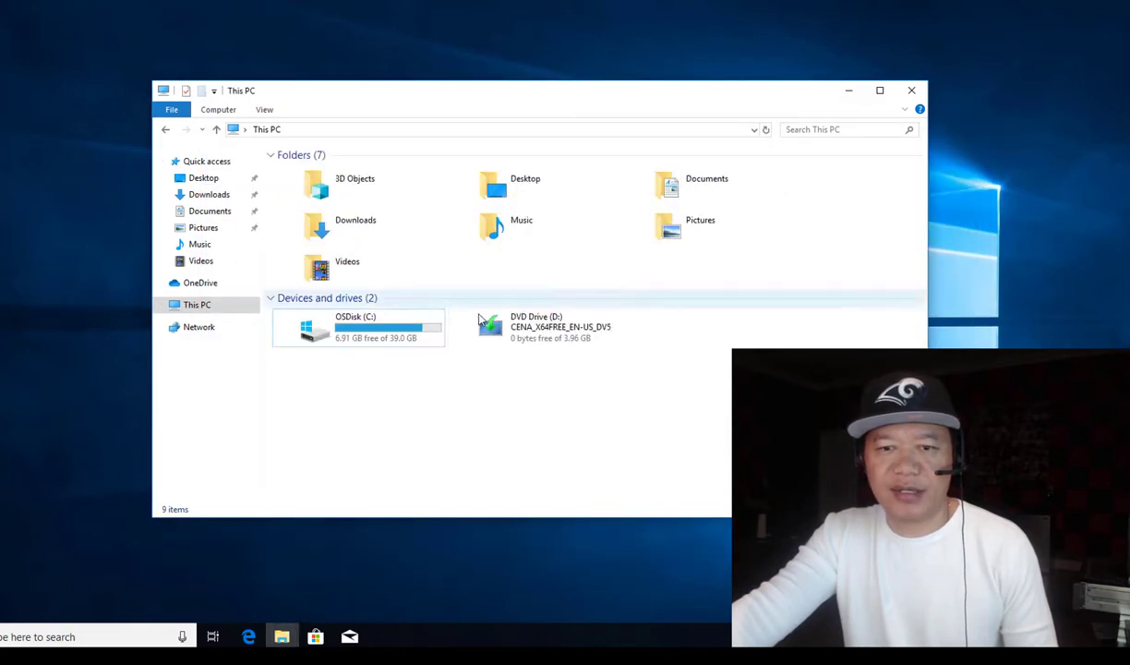
Step: Try deleting Windows.old from C:, granting permission and skipping the undeletable item
double_click(428, 330)
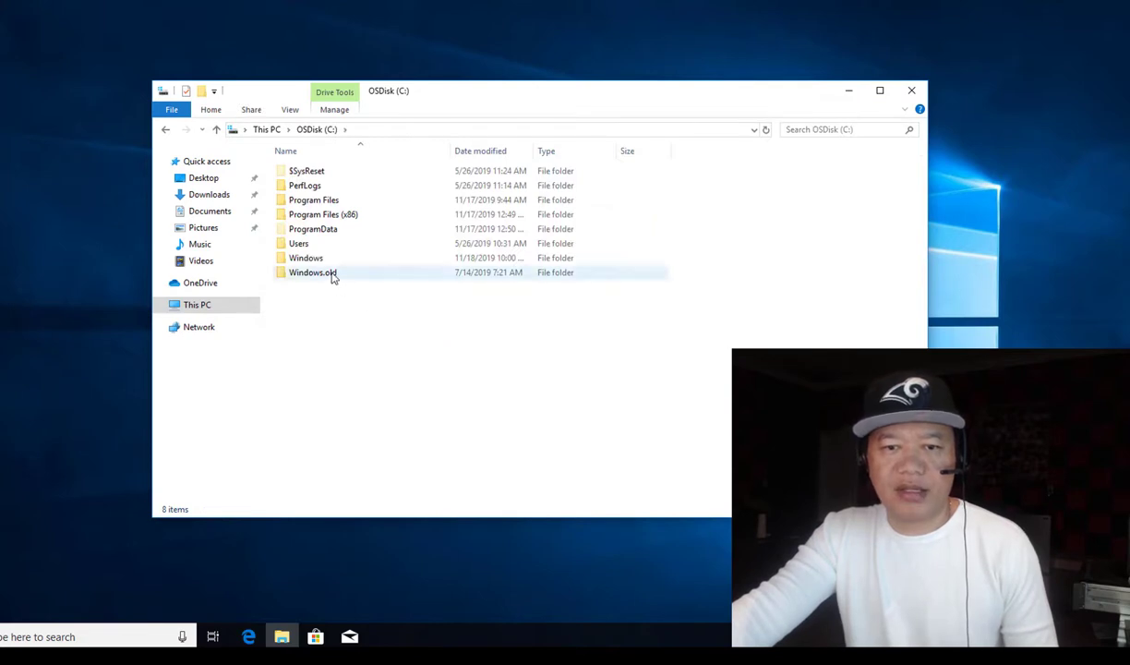
left_click(333, 277)
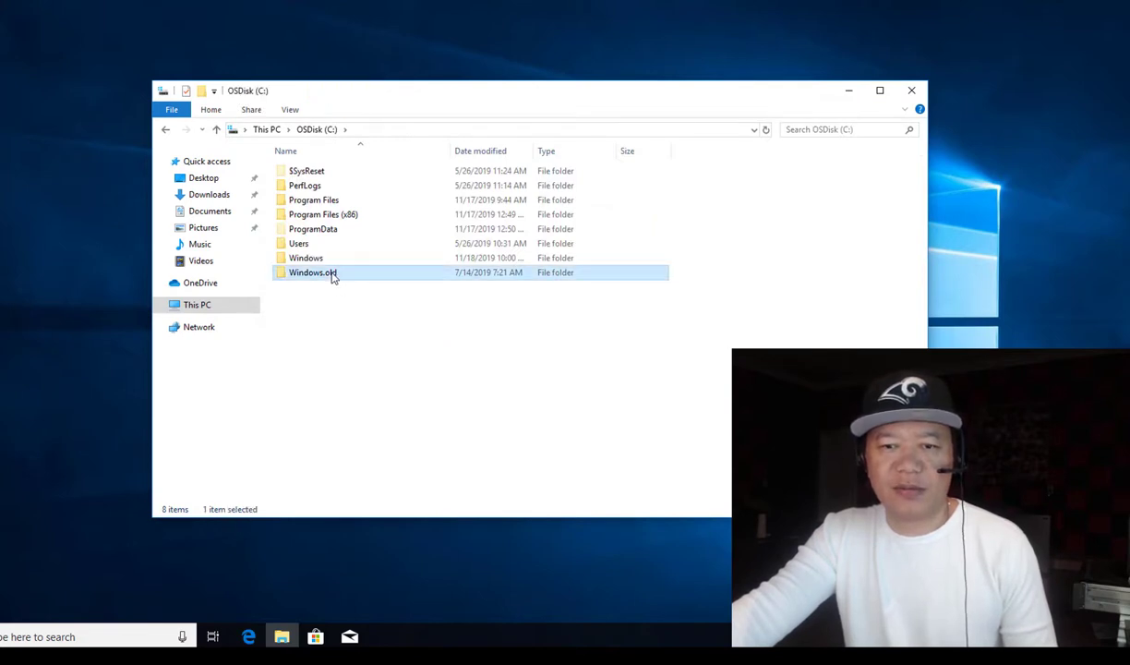
right_click(333, 277)
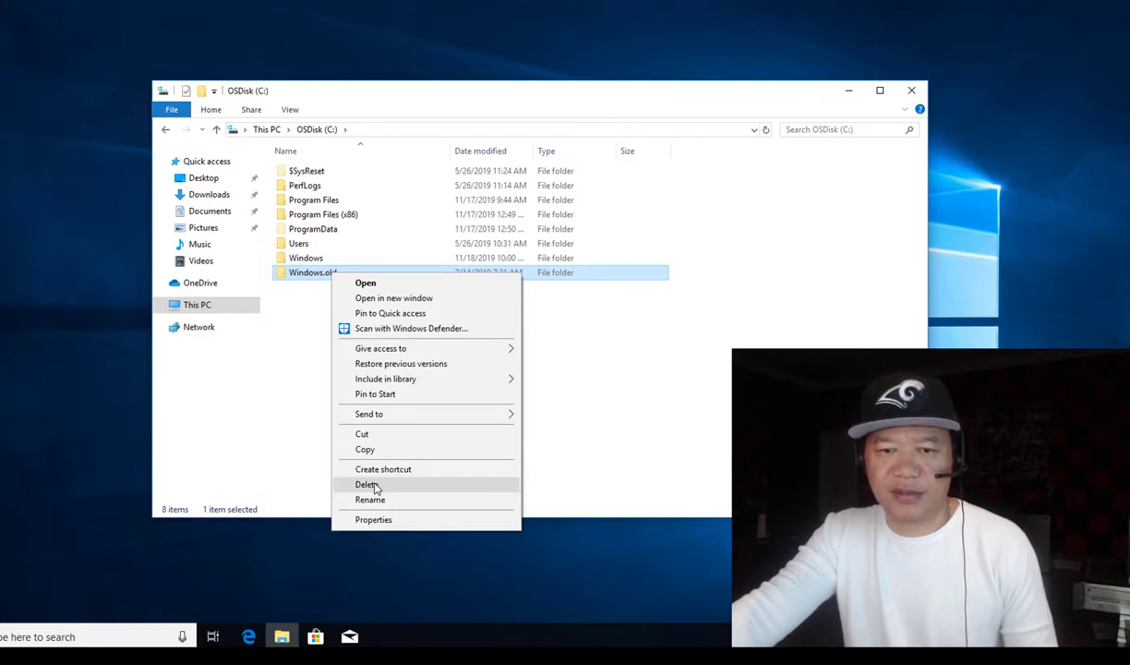
left_click(368, 485)
left_click(493, 209)
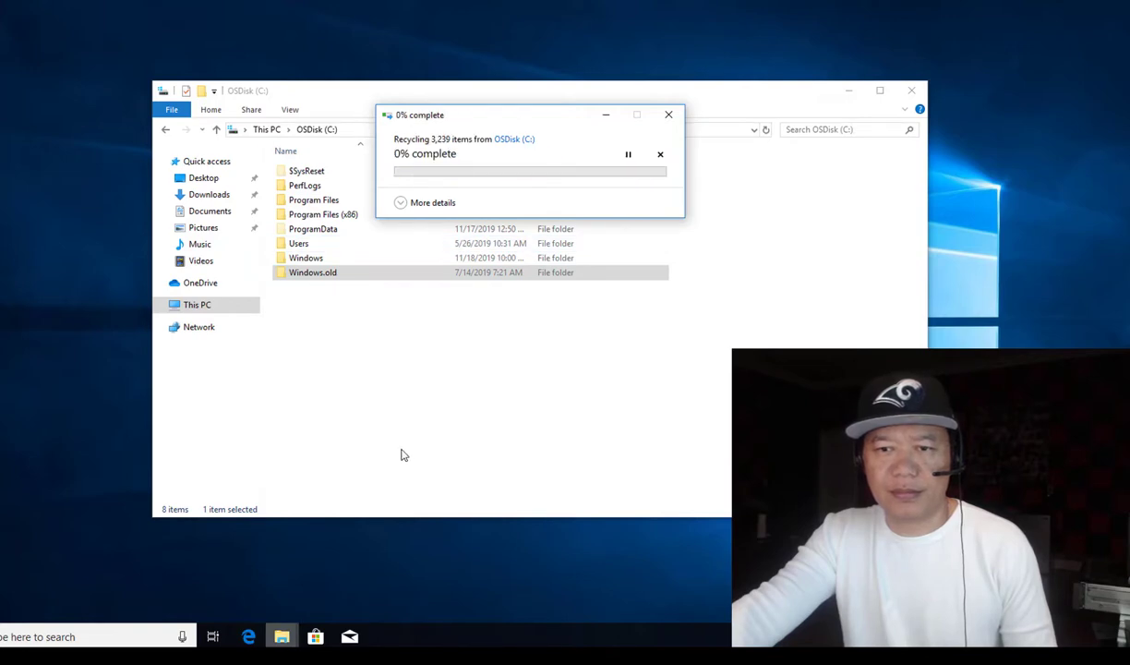
left_click(562, 269)
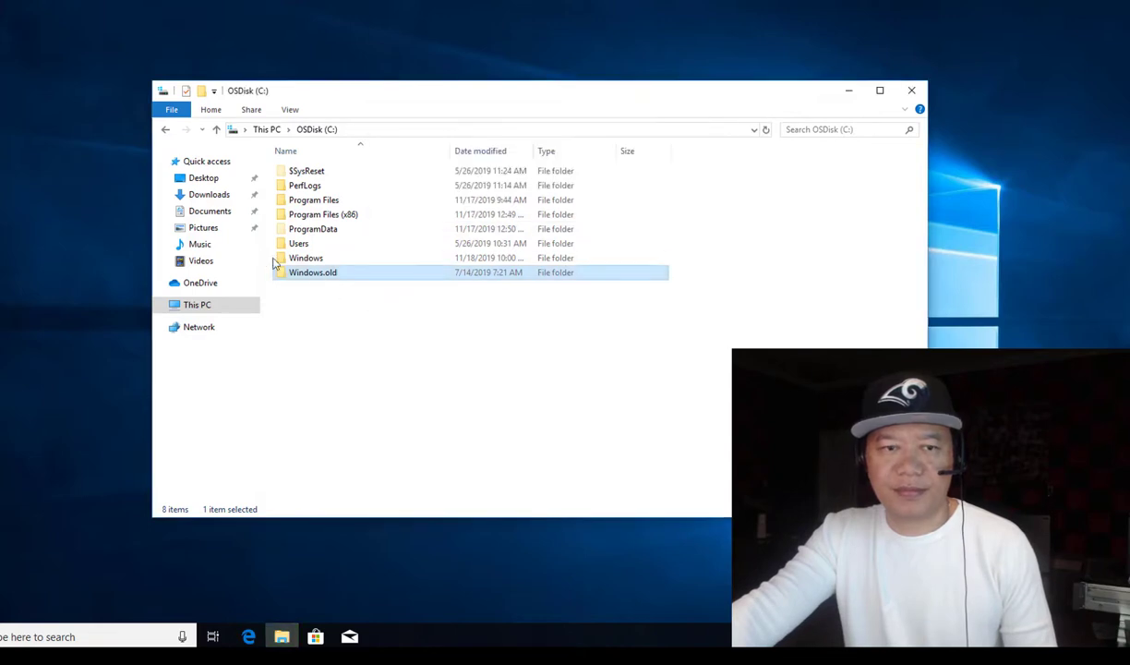
Step: Open Windows.old to check its three remaining subfolders, then return to C:
right_click(5, 3)
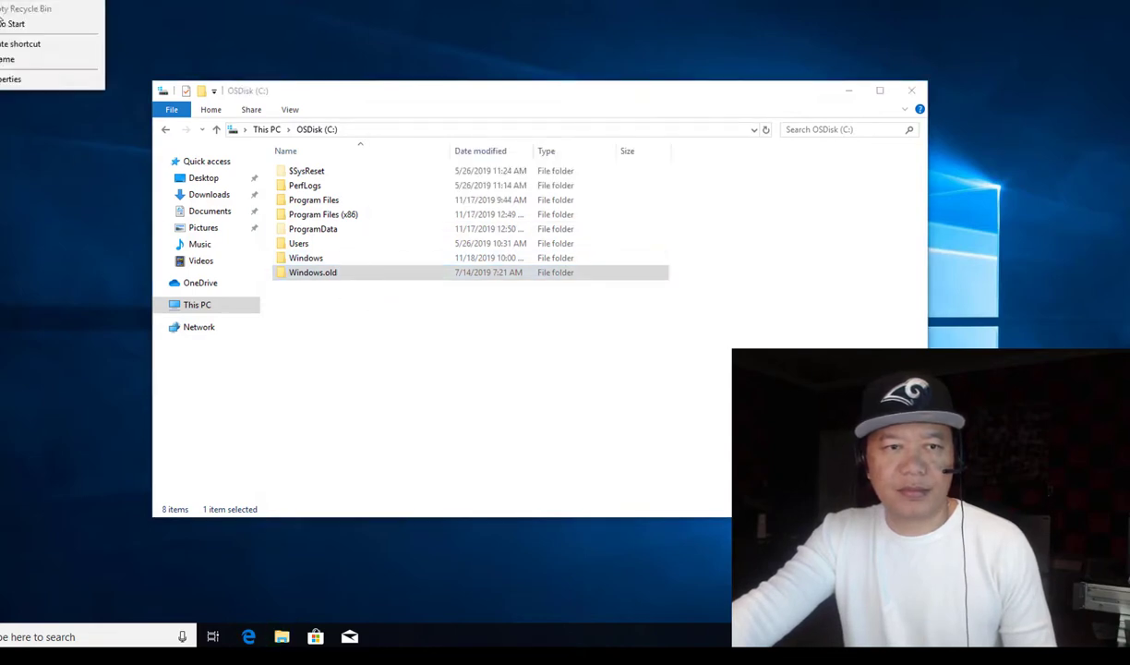
left_click(53, 175)
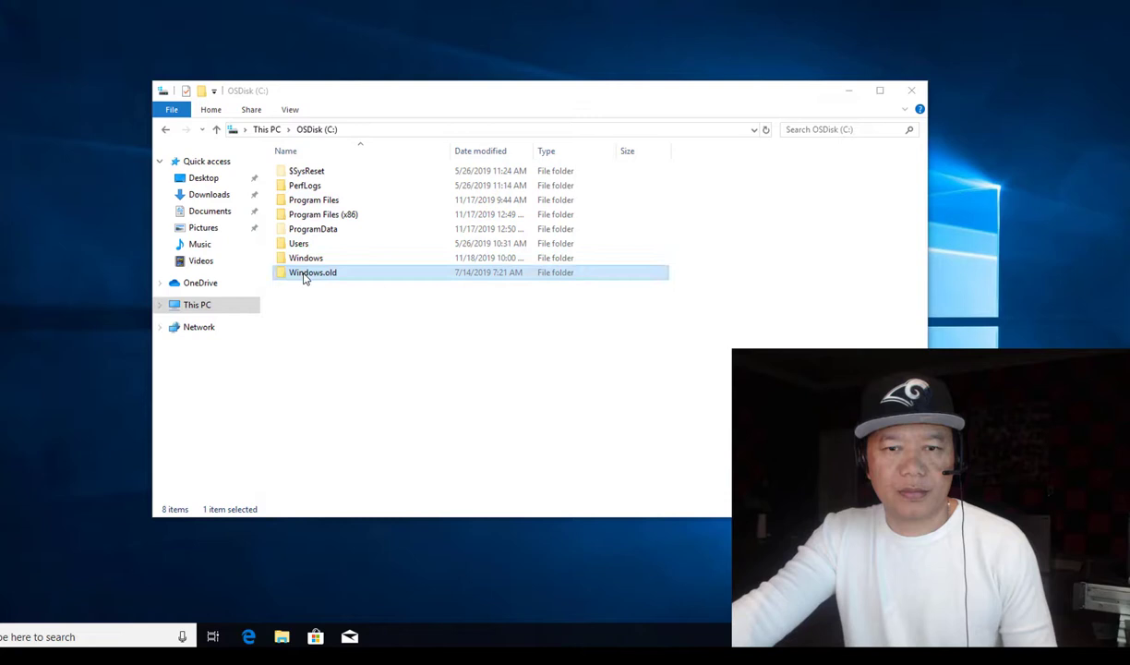
double_click(312, 273)
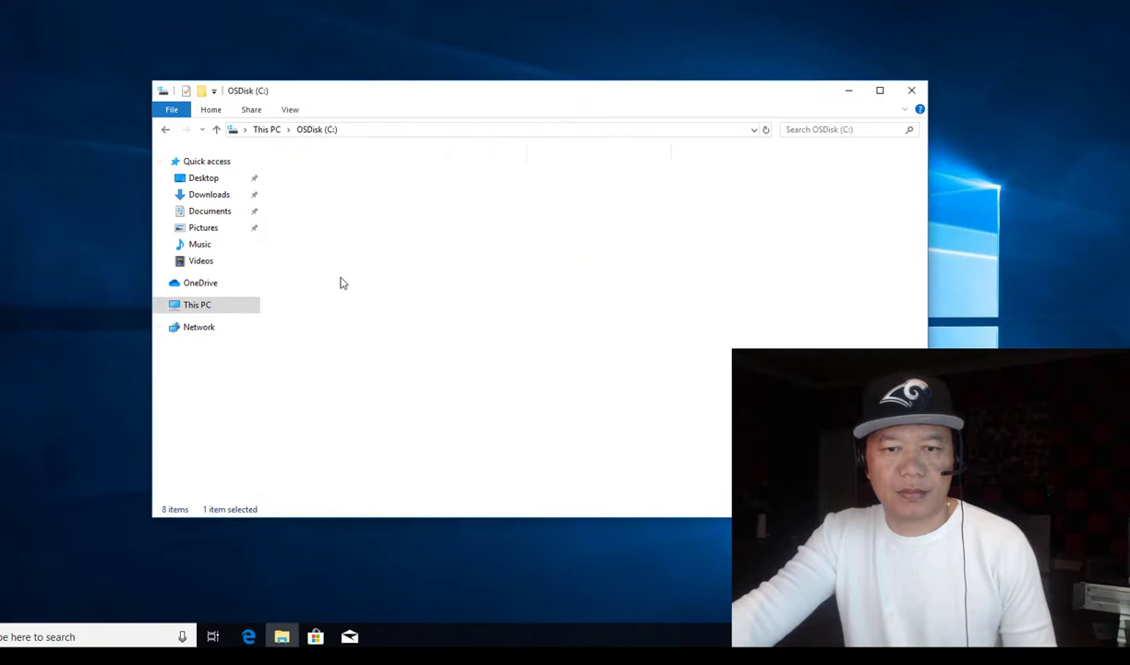
left_click(319, 130)
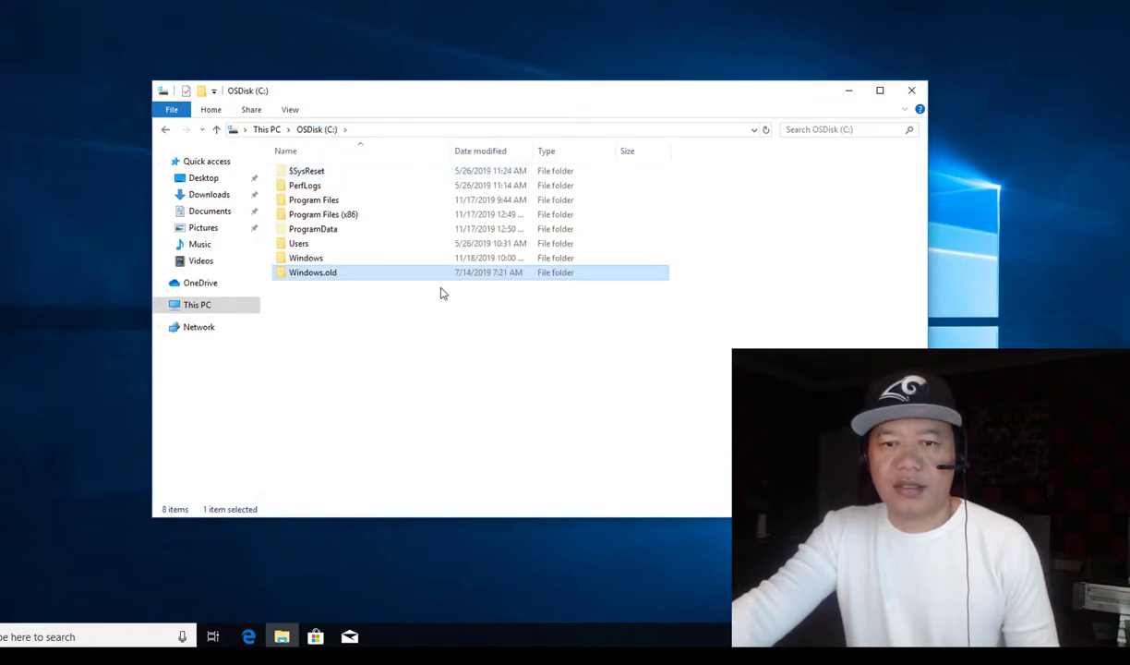